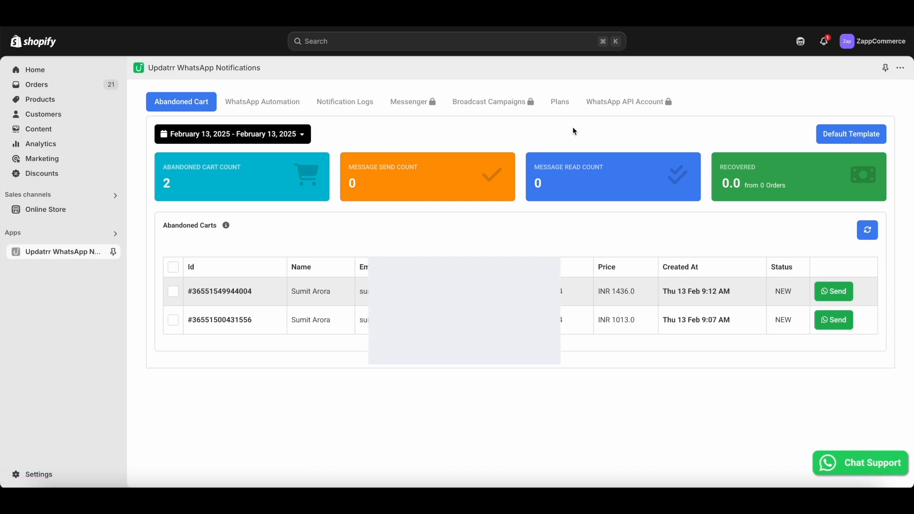
# Filter the abandoned carts to the last 7 days
pyautogui.click(302, 134)
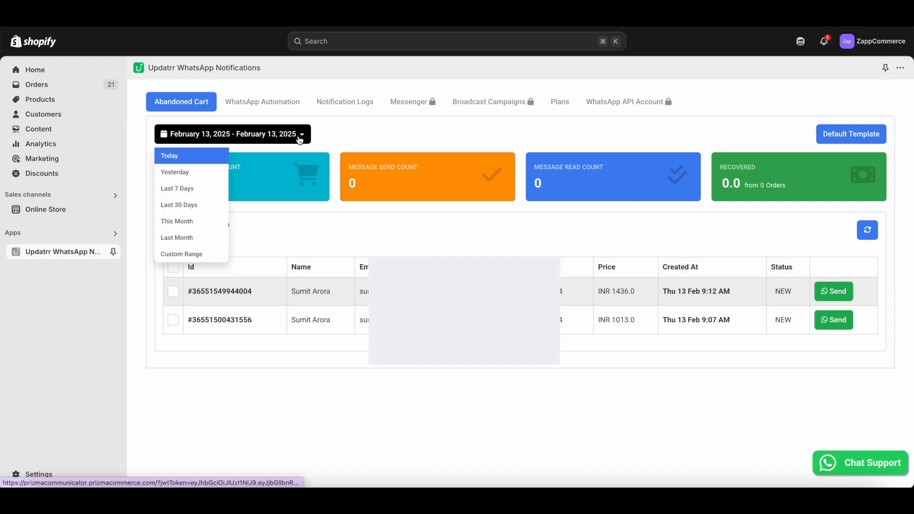
pyautogui.click(198, 194)
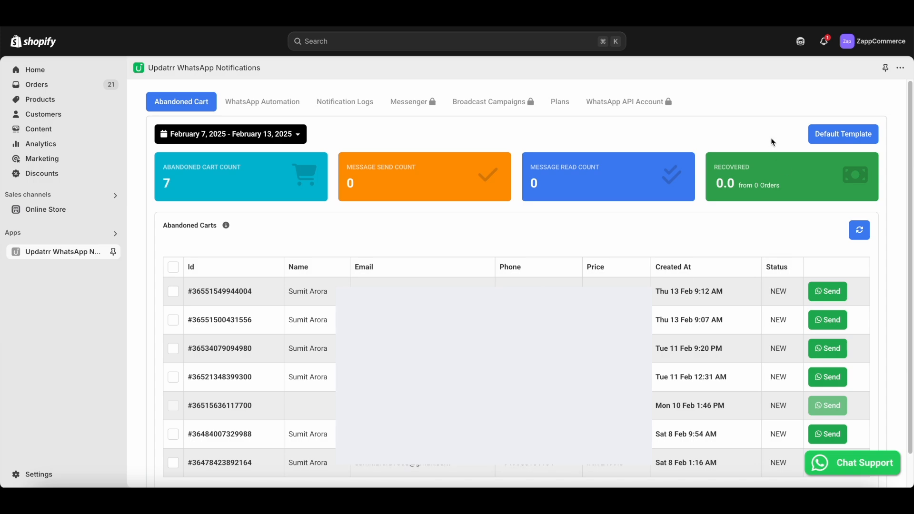
# Enable and save AbandonedCart, the version without a coupon, as the default template for manual abandoned cart messages
pyautogui.click(831, 139)
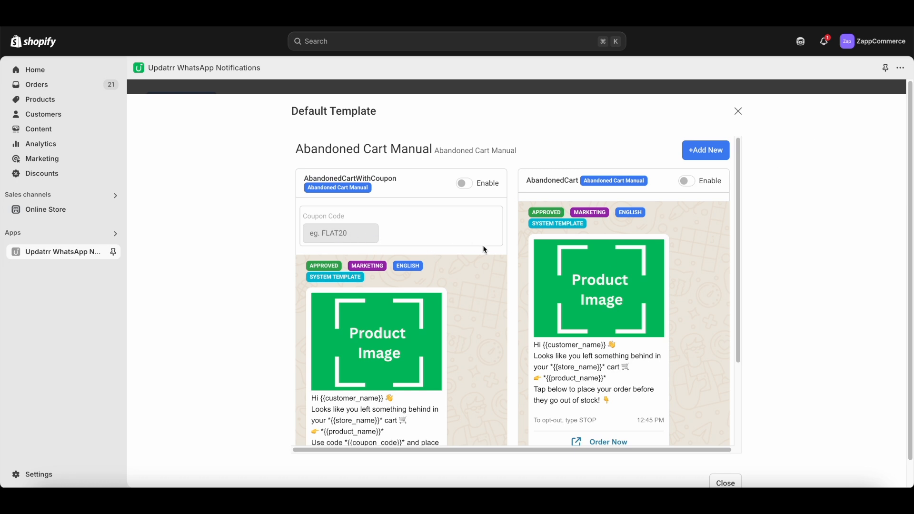
pyautogui.scroll(-2, 624, 310)
pyautogui.scroll(2, 628, 307)
pyautogui.click(692, 180)
pyautogui.click(692, 211)
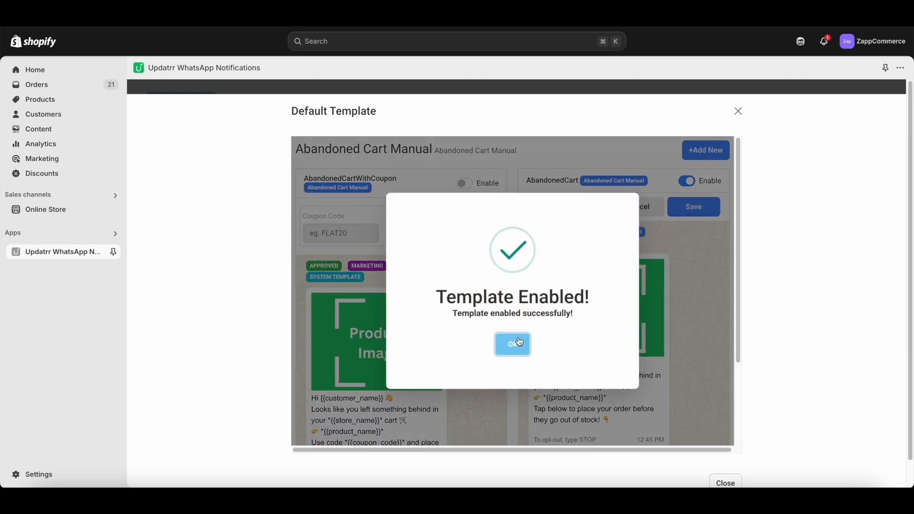
pyautogui.click(517, 344)
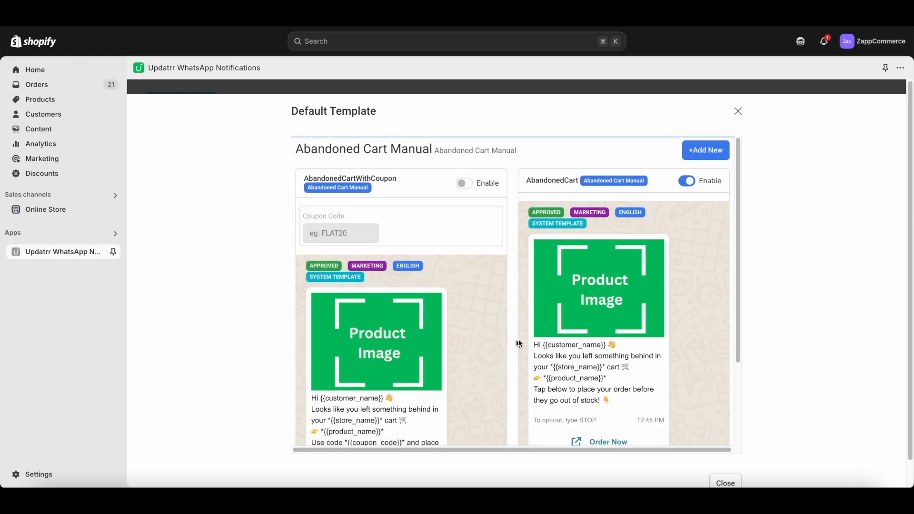
pyautogui.click(738, 111)
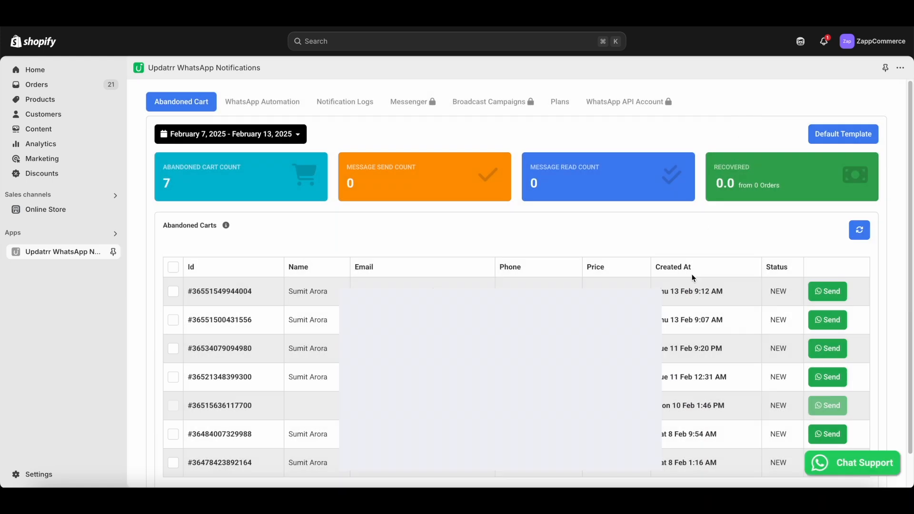
# Send the WhatsApp message for the abandoned cart created Thu 13 Feb 9:12 AM and refresh the cart list
pyautogui.click(827, 292)
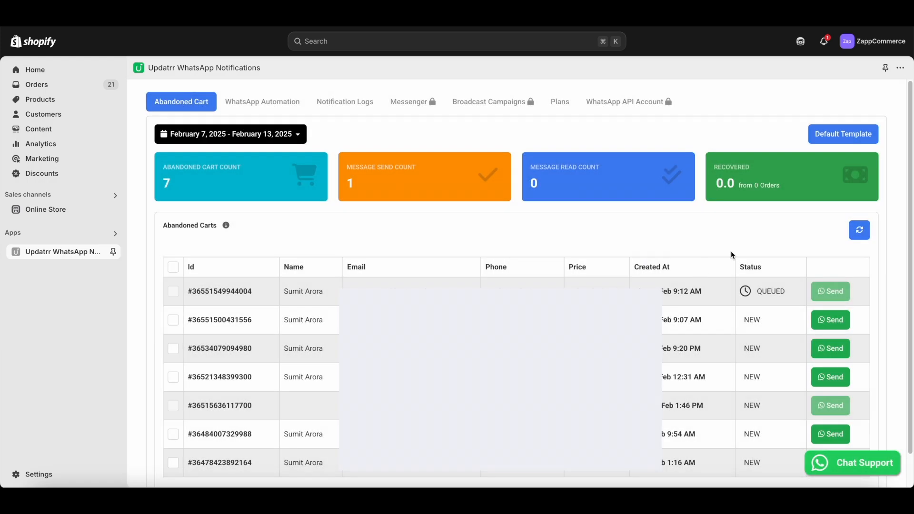
pyautogui.click(850, 236)
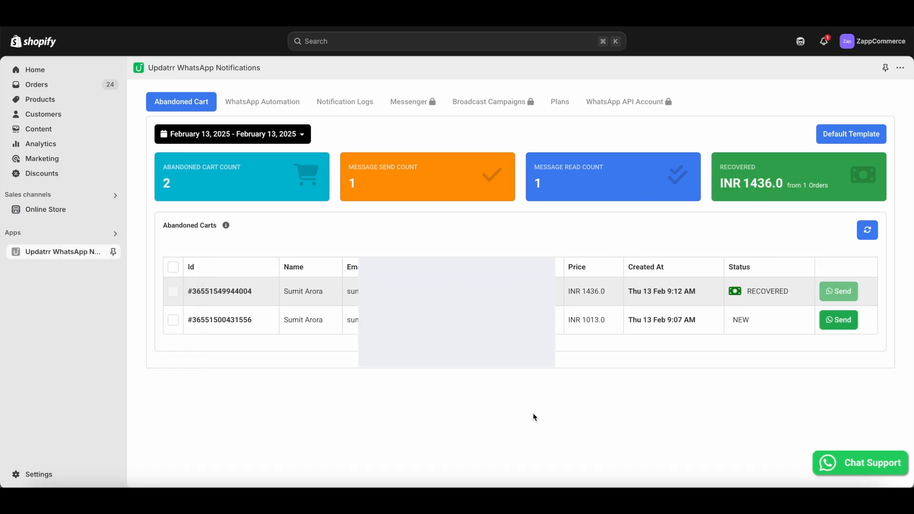
# Filter the abandoned carts to the last 30 days and select all listed carts for bulk sending
pyautogui.click(282, 134)
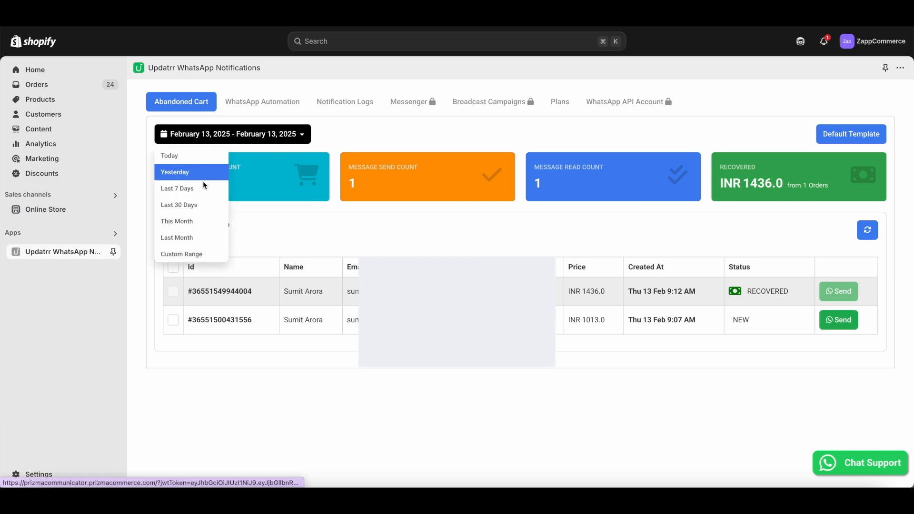
pyautogui.click(191, 205)
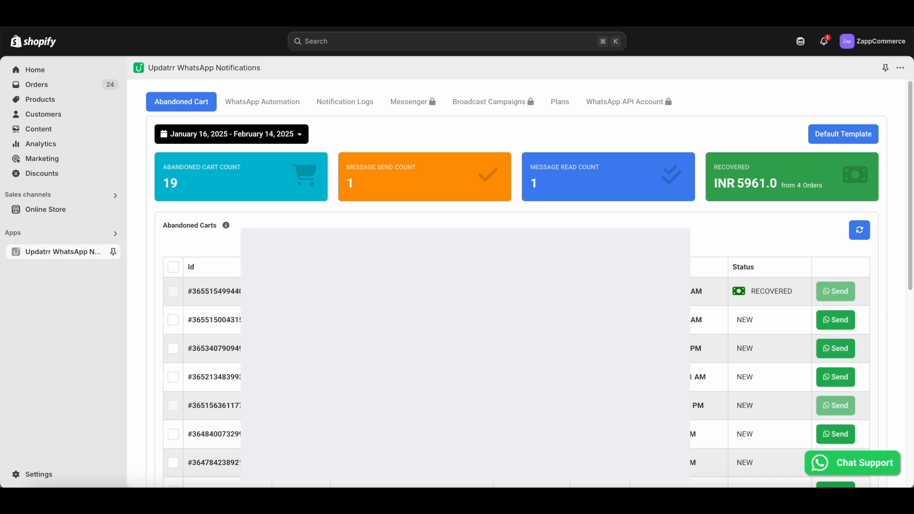
pyautogui.click(173, 268)
pyautogui.scroll(-1, 239, 334)
pyautogui.scroll(1, 239, 334)
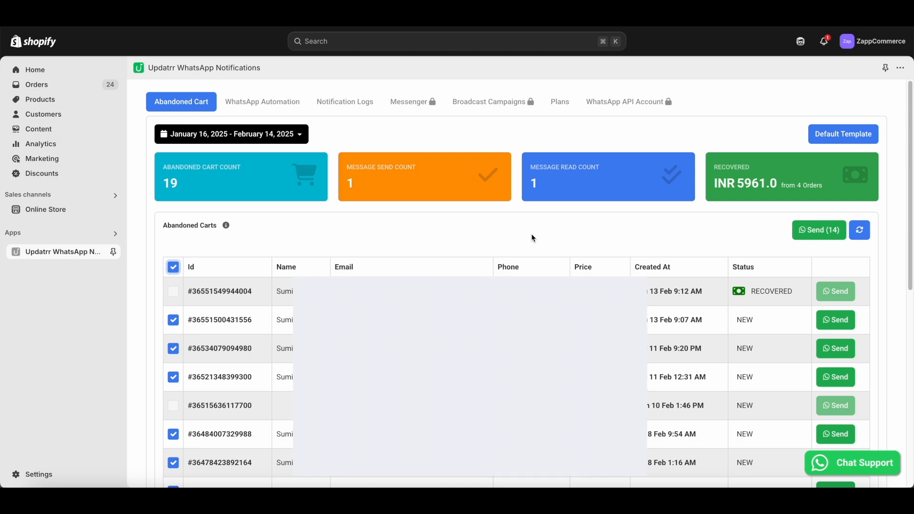
# Enable the Reminder1 template of the Abandoned Cart 1 automation with a send delay of 5 minutes and save it
pyautogui.click(251, 104)
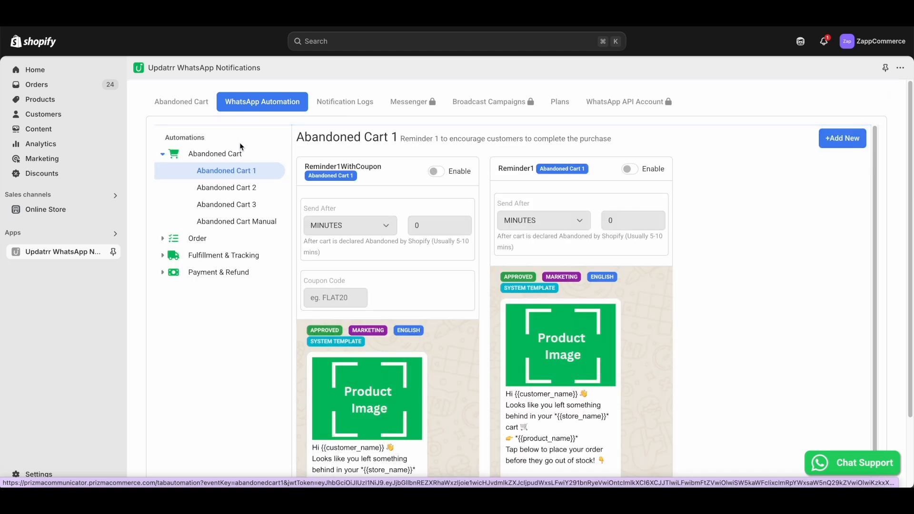
pyautogui.click(236, 187)
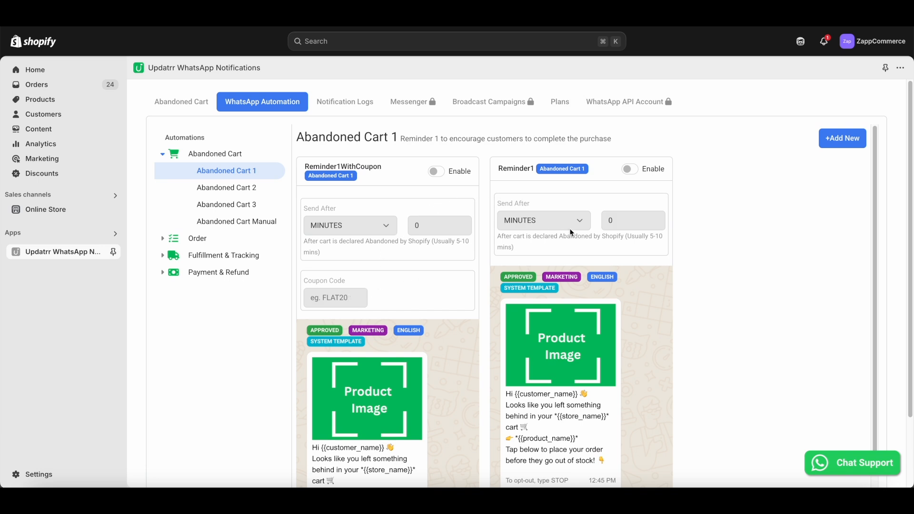
pyautogui.click(630, 170)
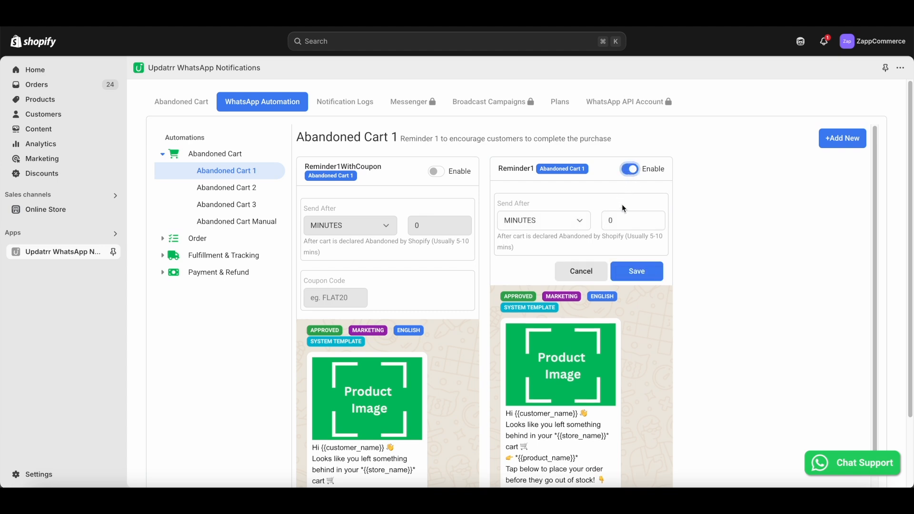
pyautogui.click(655, 217)
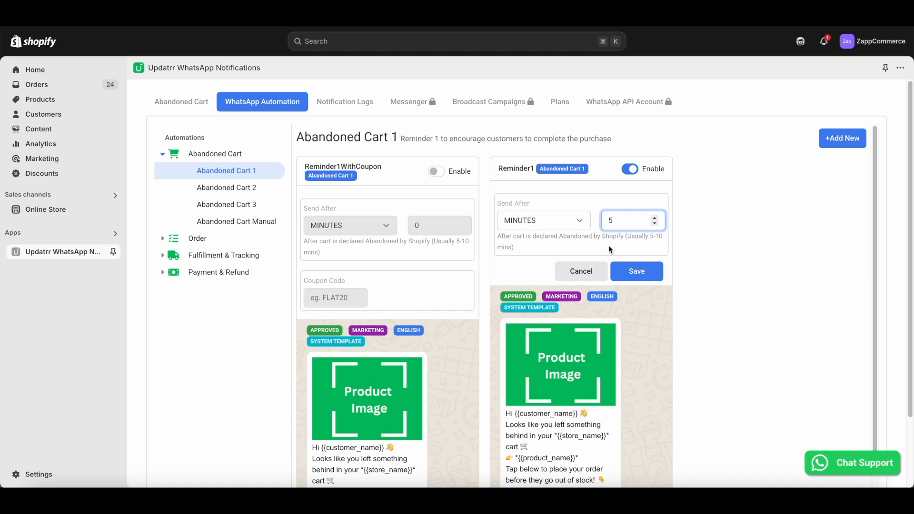
pyautogui.click(627, 274)
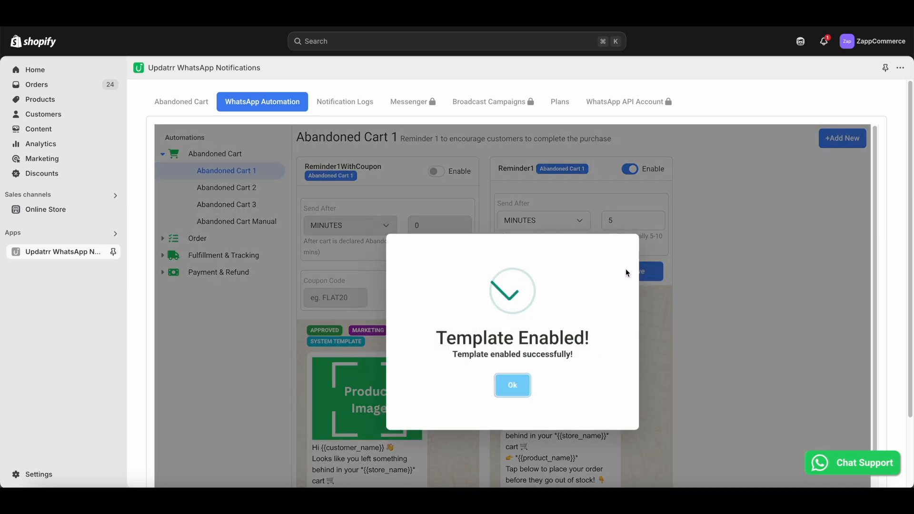
pyautogui.click(499, 386)
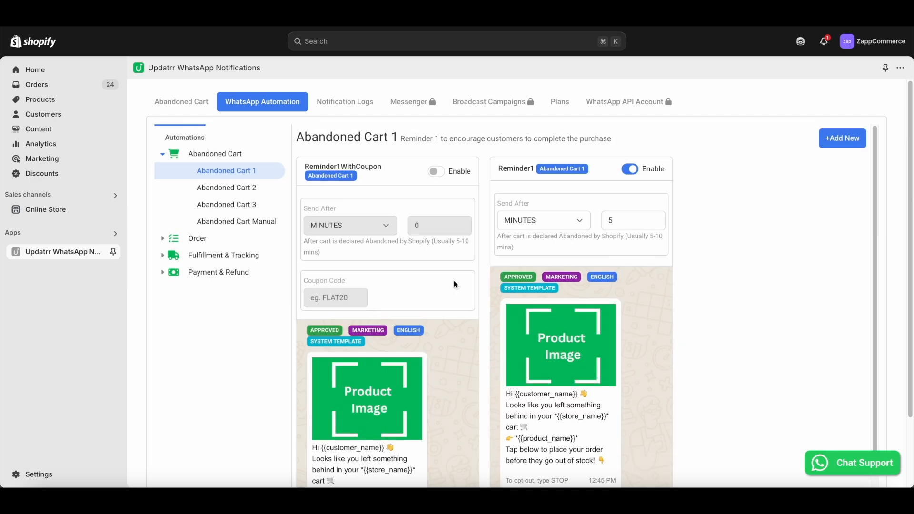
# Enable the Reminder2WithCoupon template for Abandoned Cart 2 with a 5-hour send delay and coupon code FLAT20, and save it
pyautogui.click(235, 189)
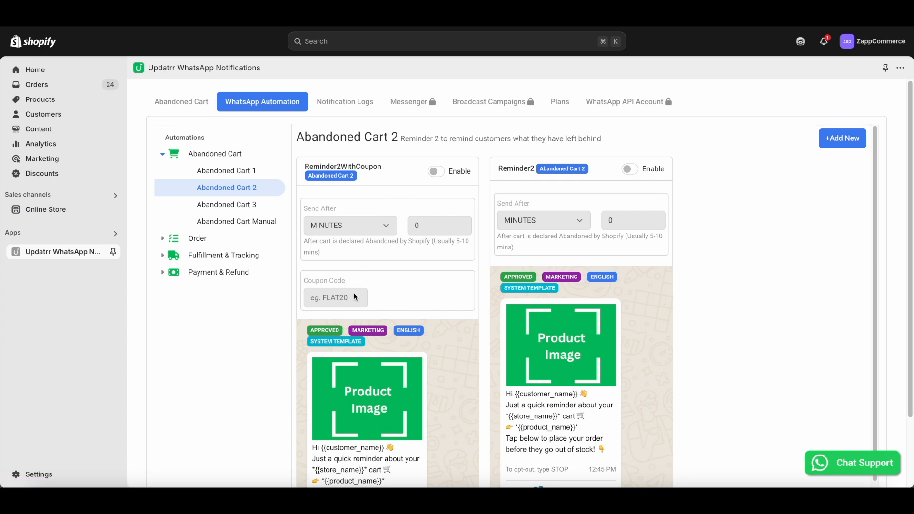
pyautogui.click(437, 172)
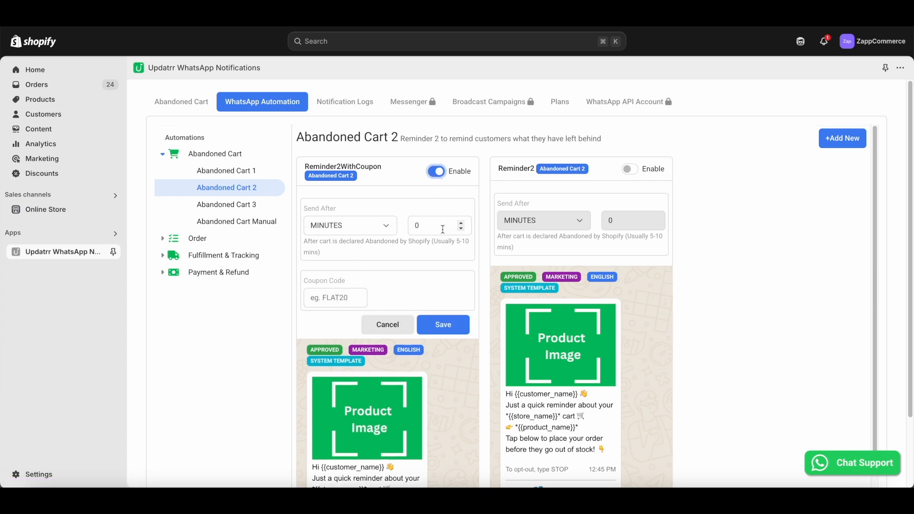
pyautogui.click(337, 232)
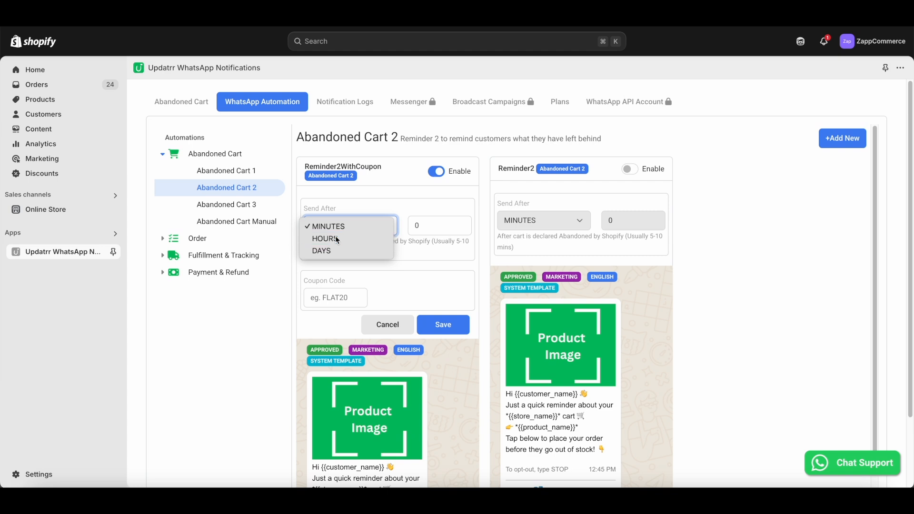
pyautogui.click(335, 236)
pyautogui.doubleClick(464, 222)
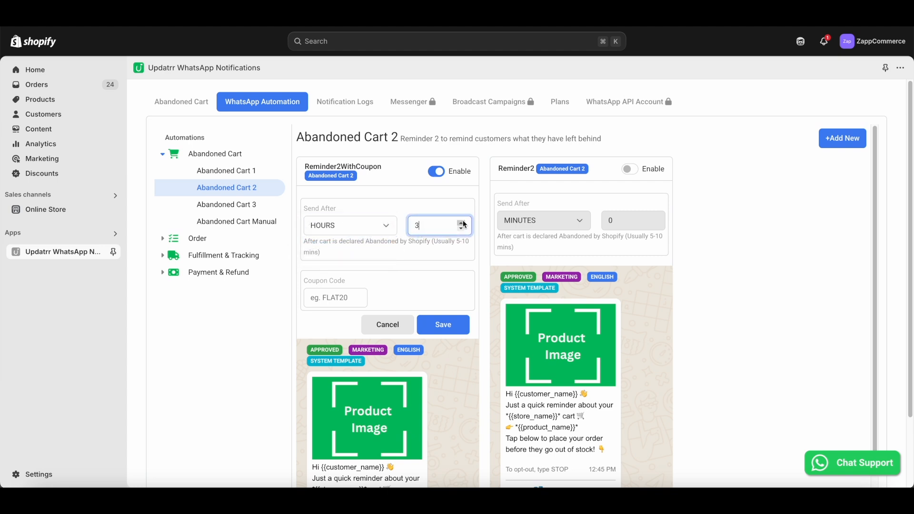
pyautogui.click(465, 222)
pyautogui.click(339, 299)
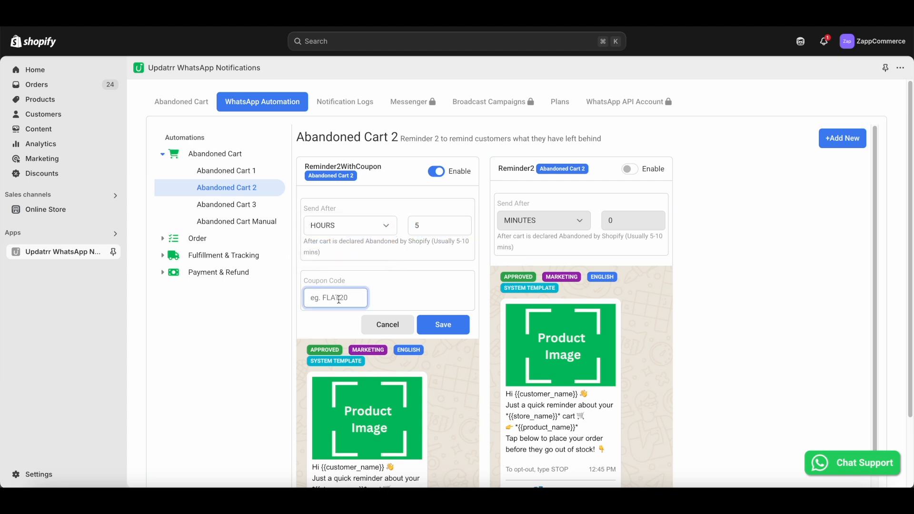
pyautogui.write('FLAT20')
pyautogui.click(443, 327)
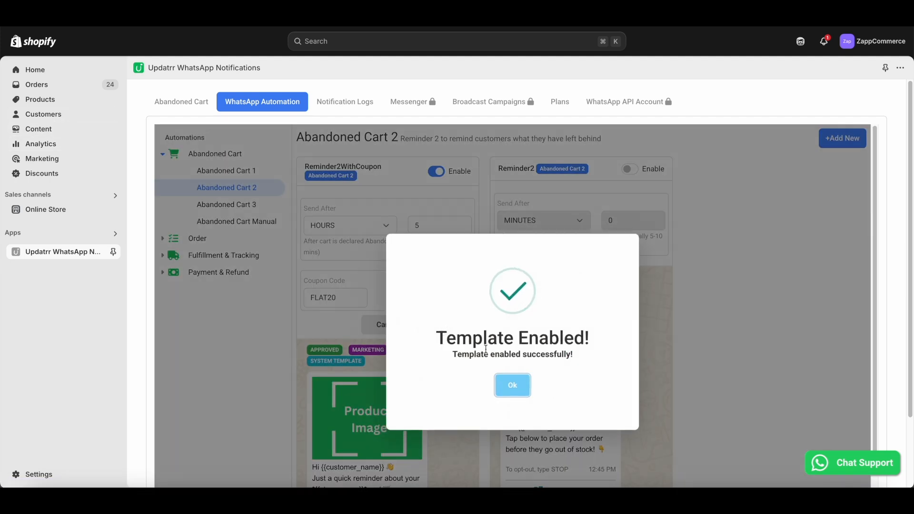
pyautogui.click(519, 388)
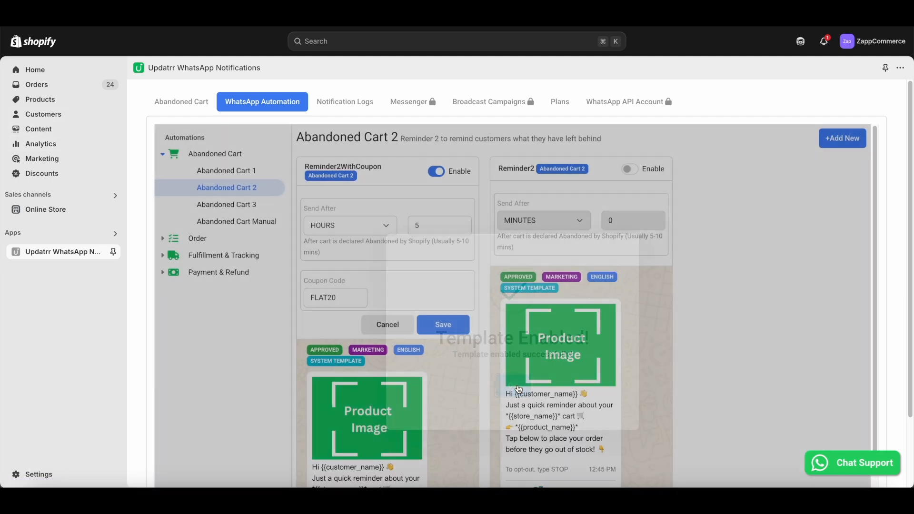
# View the Abandoned Cart 3 reminders, and enable and save the NewPrepaidOrderWithImage template of the New Prepaid Order automation
pyautogui.click(232, 205)
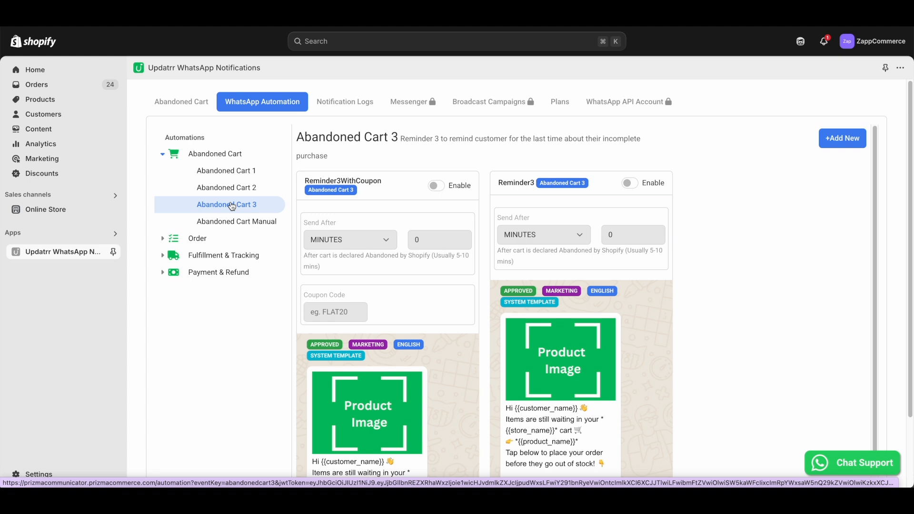
pyautogui.click(197, 239)
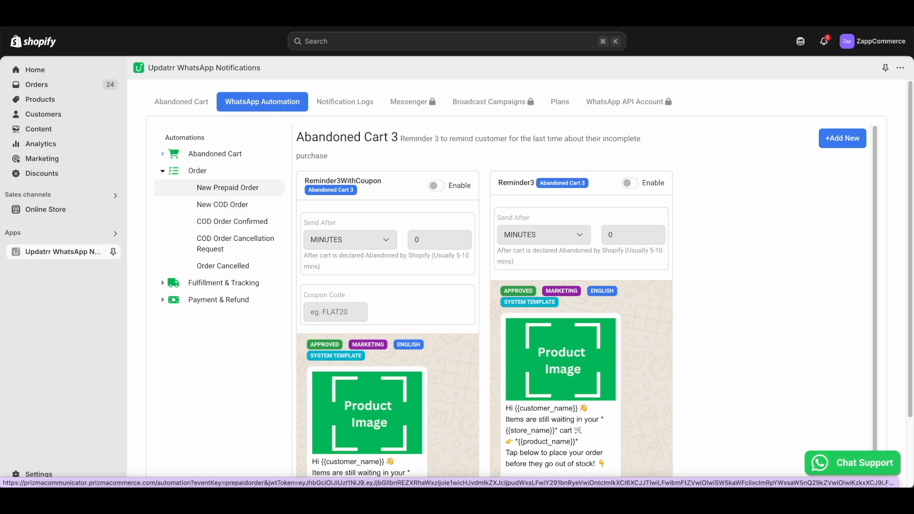
pyautogui.click(241, 188)
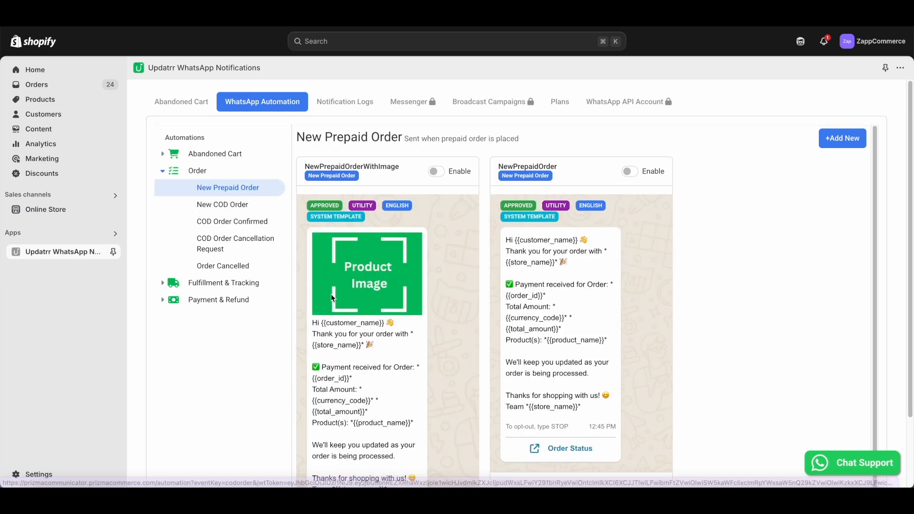
pyautogui.scroll(-1, 436, 338)
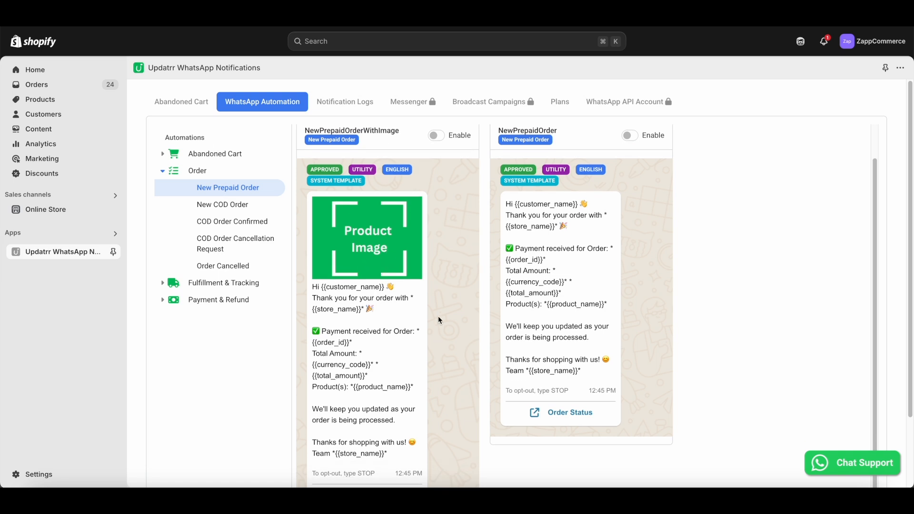
pyautogui.scroll(1, 439, 320)
pyautogui.click(437, 146)
pyautogui.click(436, 174)
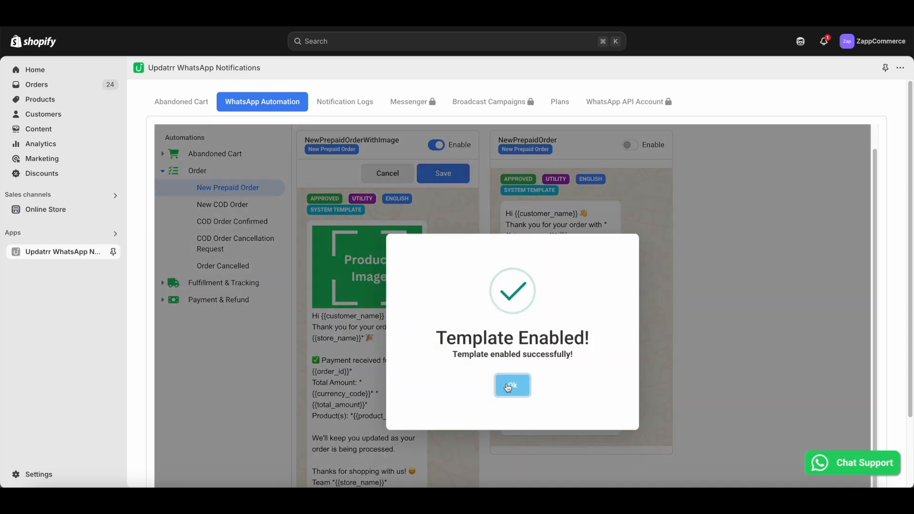
pyautogui.click(510, 384)
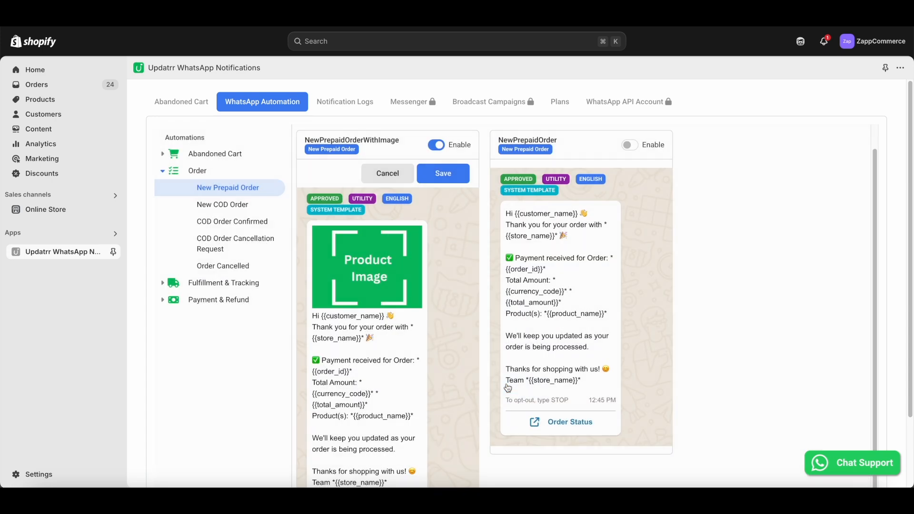
# Review the full message text and Order Status link of the New Prepaid Order templates
pyautogui.scroll(-1, 456, 333)
pyautogui.scroll(-1, 372, 314)
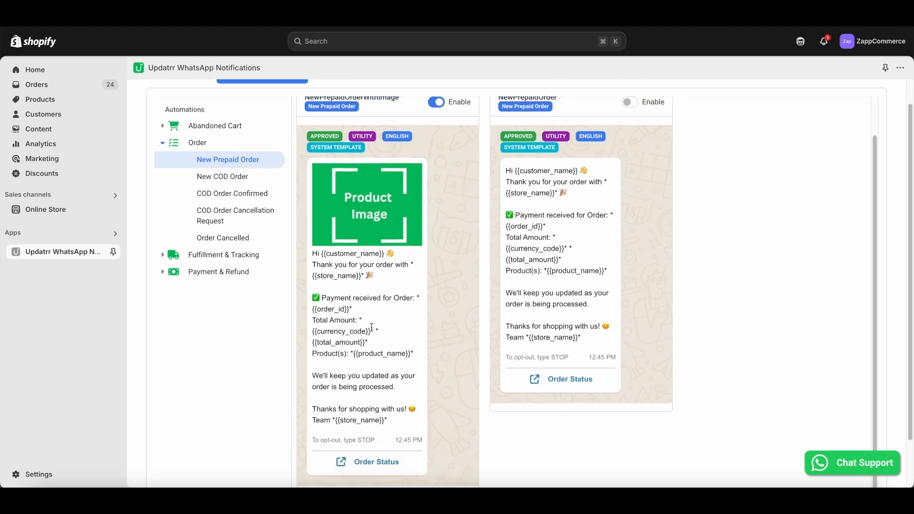
pyautogui.scroll(-2, 372, 328)
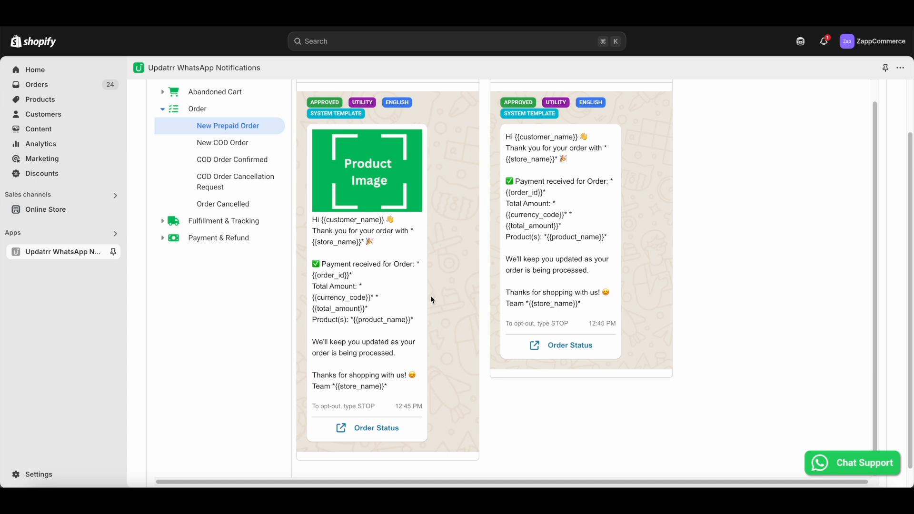
pyautogui.scroll(1, 433, 299)
pyautogui.scroll(2, 431, 299)
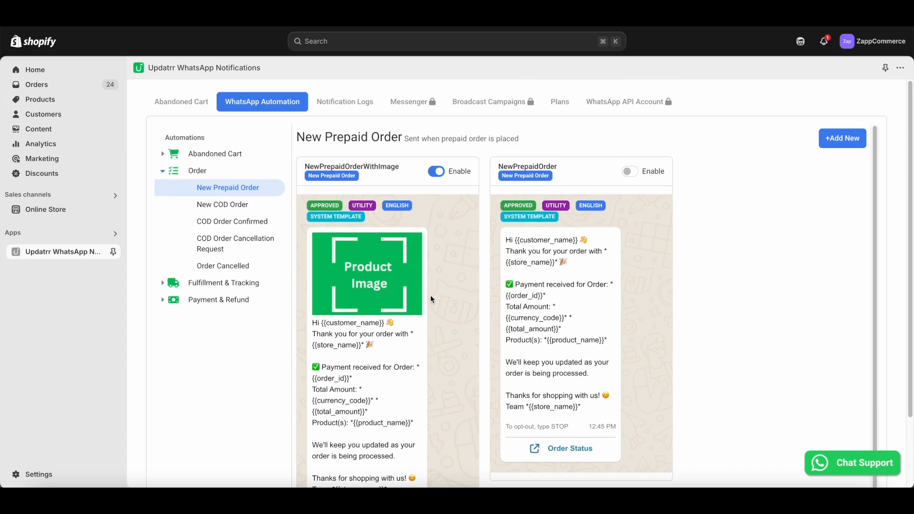
# Open the New COD Order automation and examine the message text and reply options of its two templates
pyautogui.click(227, 206)
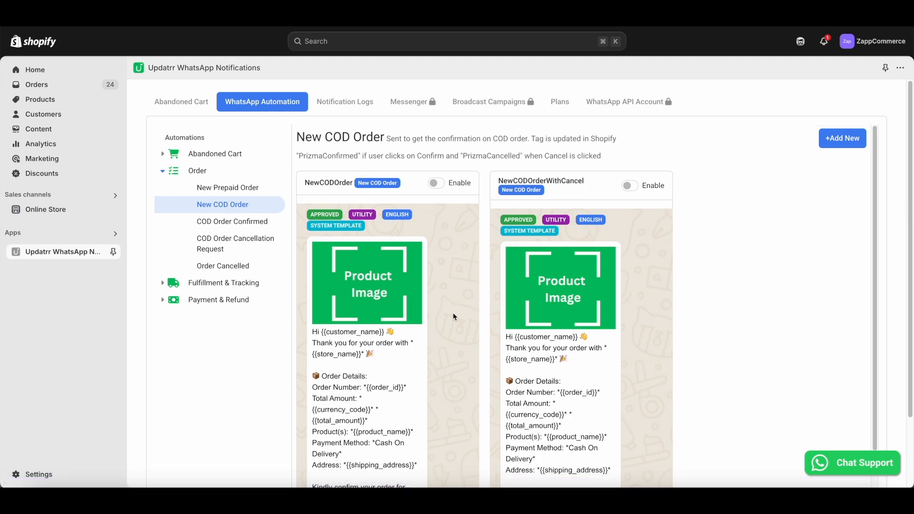
pyautogui.scroll(-3, 452, 313)
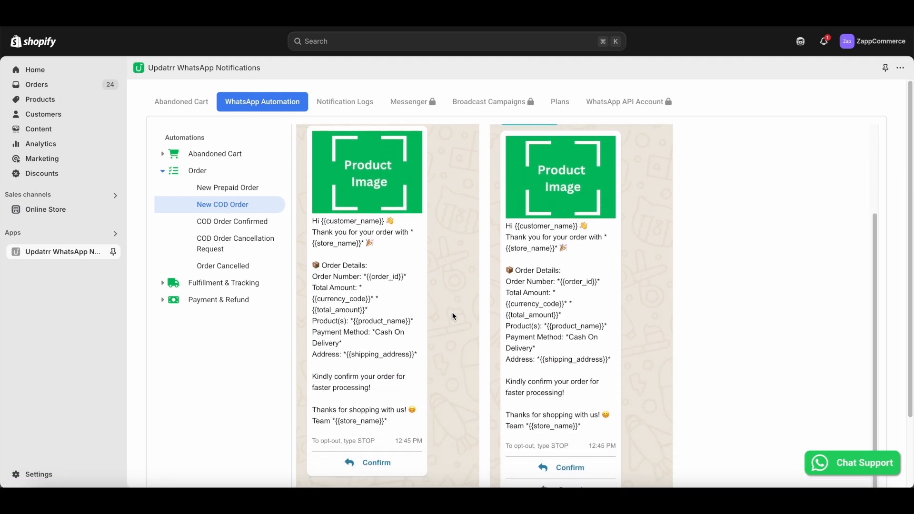
pyautogui.scroll(-2, 454, 362)
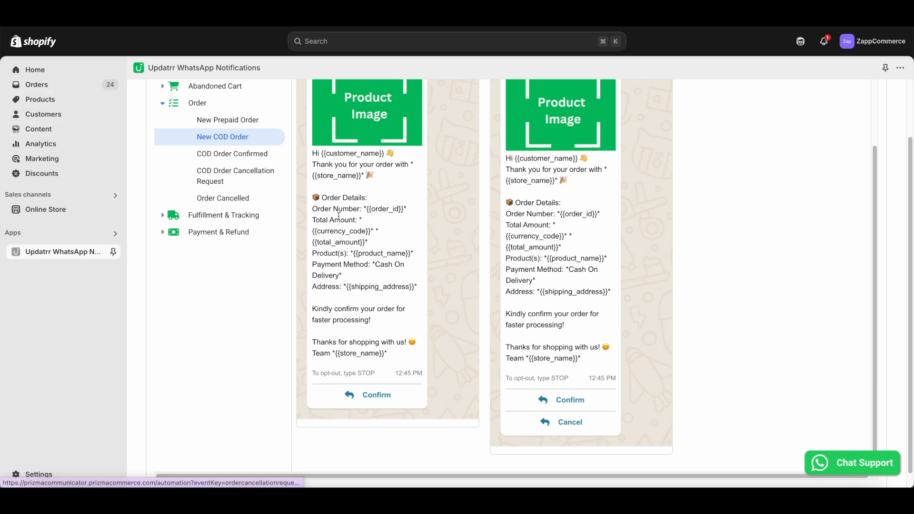
pyautogui.scroll(3, 397, 205)
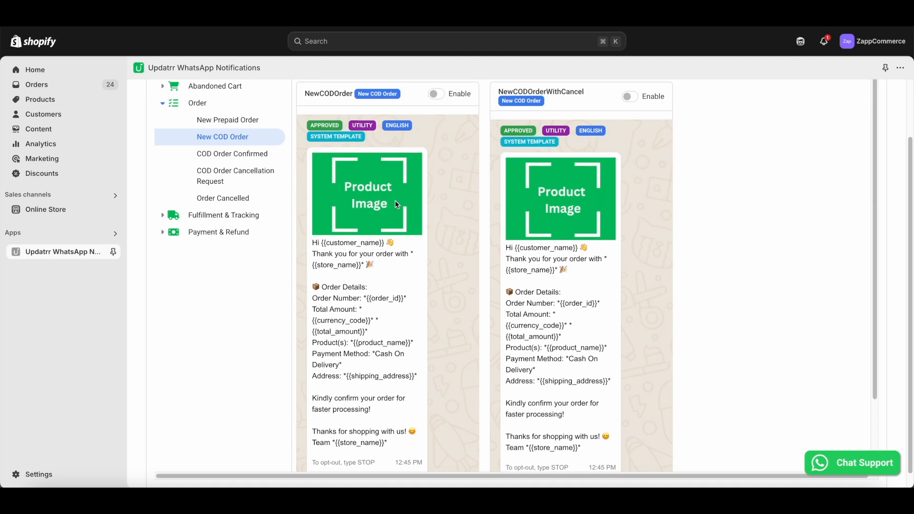
pyautogui.scroll(-3, 398, 205)
pyautogui.scroll(3, 398, 205)
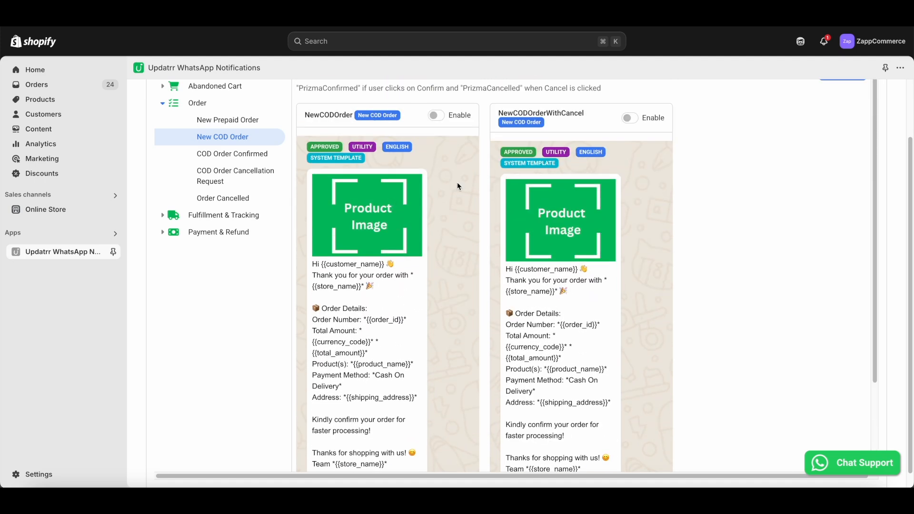
pyautogui.scroll(1, 457, 185)
pyautogui.scroll(-3, 457, 186)
pyautogui.scroll(3, 458, 186)
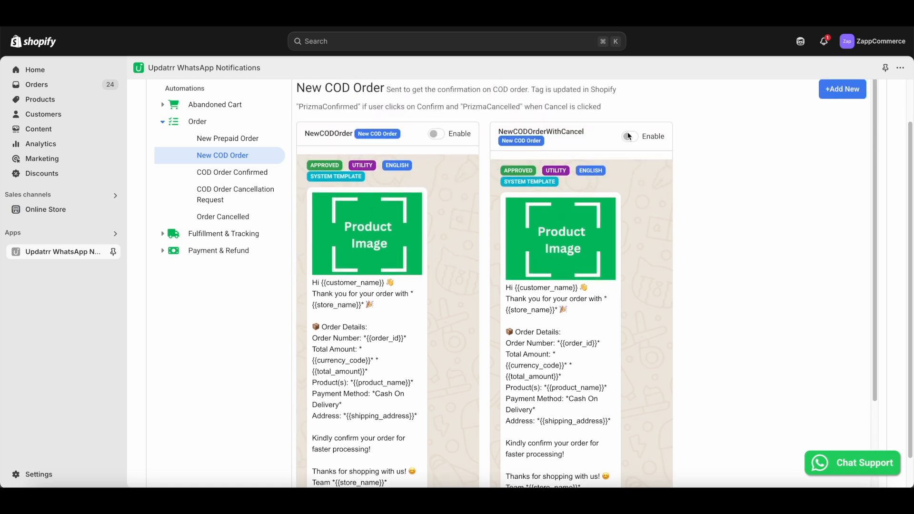
# Enable the NewCODOrderWithCancel template of the New COD Order automation and save it
pyautogui.click(630, 137)
pyautogui.click(630, 172)
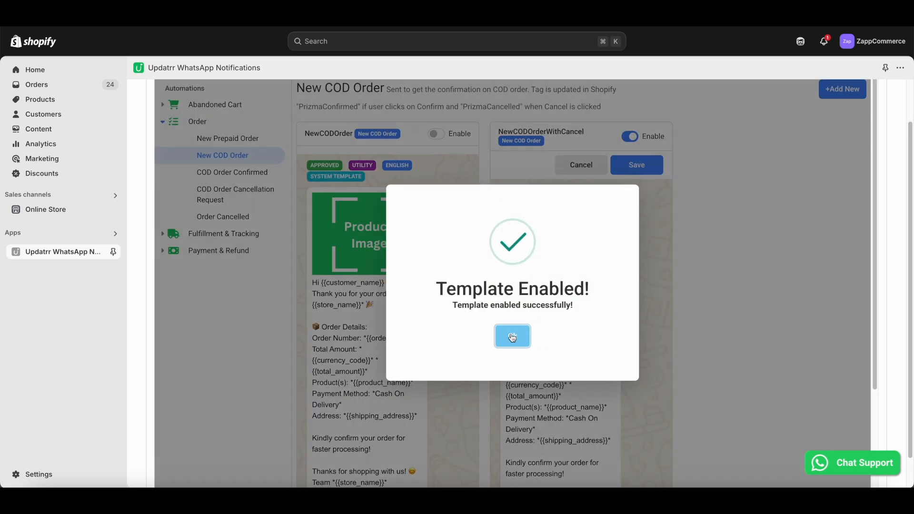
pyautogui.click(512, 337)
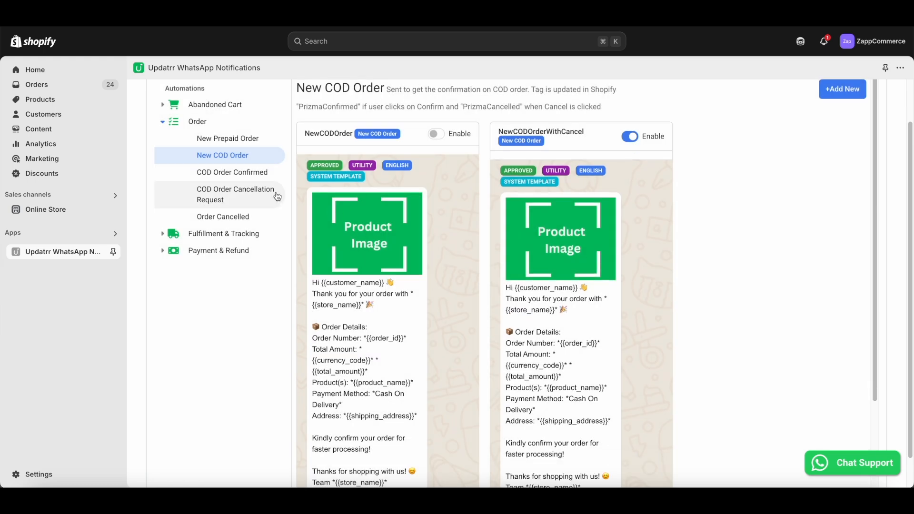
# Review the COD Order Confirmed templates, including the prepaid conversion text, and enable and save OrderConfirmationWithPayment2
pyautogui.click(245, 174)
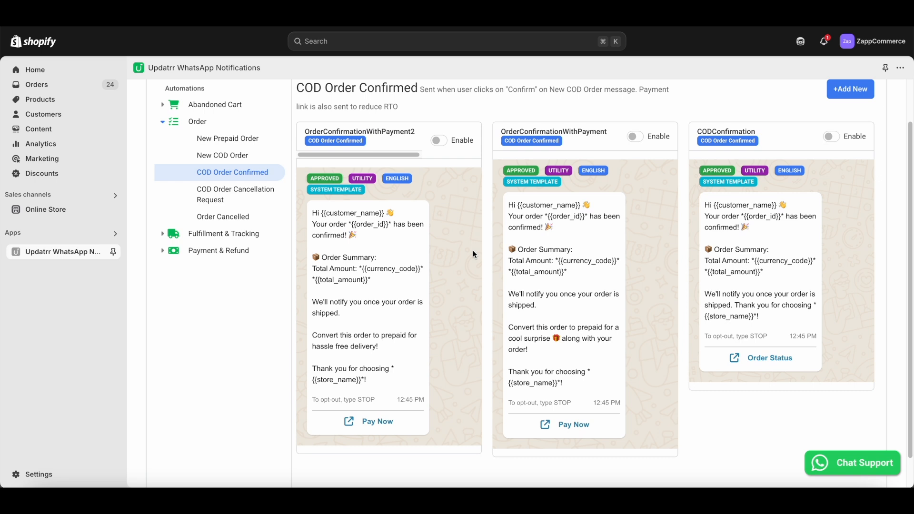
pyautogui.scroll(-1, 475, 255)
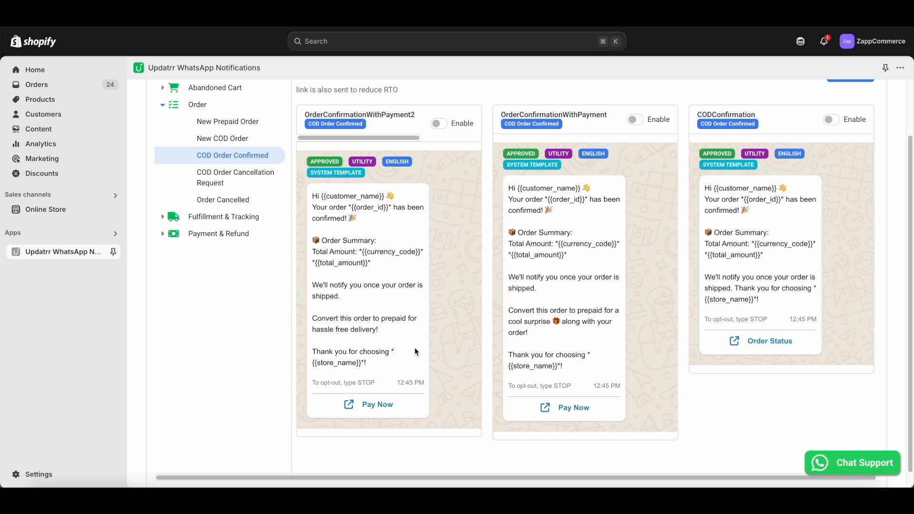
pyautogui.scroll(-1, 417, 352)
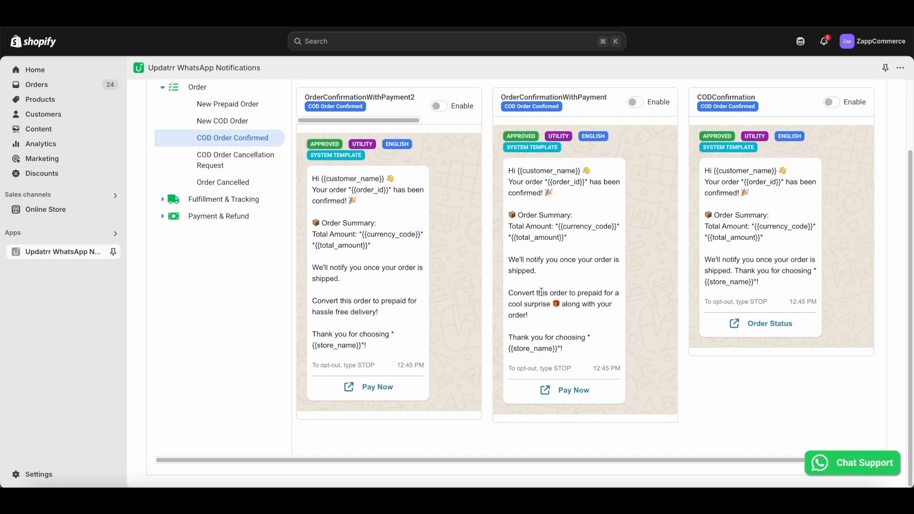
pyautogui.moveTo(510, 292); pyautogui.dragTo(528, 315)
pyautogui.scroll(1, 528, 316)
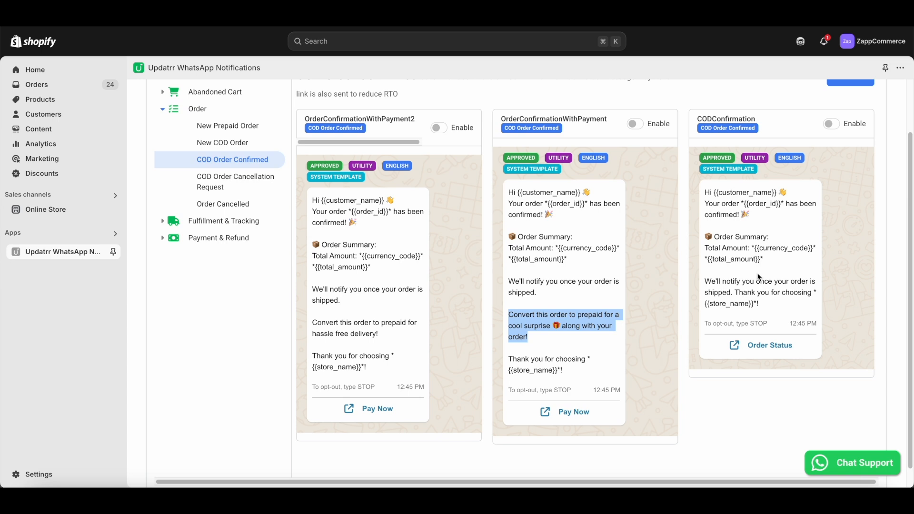
pyautogui.scroll(3, 759, 277)
pyautogui.scroll(-1, 442, 322)
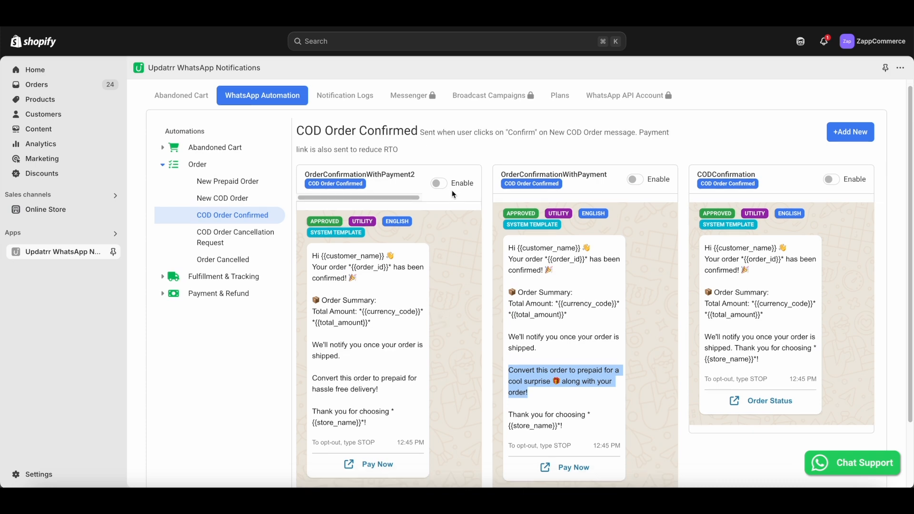
pyautogui.click(438, 186)
pyautogui.click(440, 220)
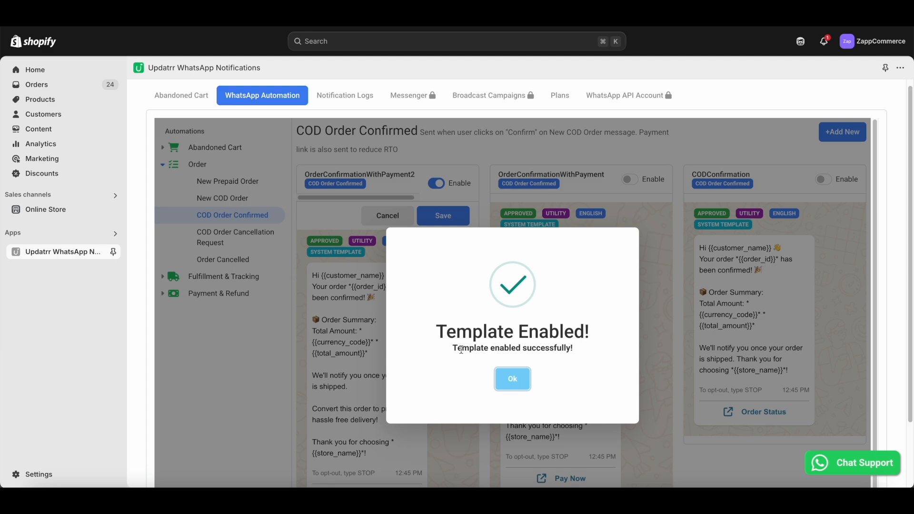
pyautogui.click(502, 382)
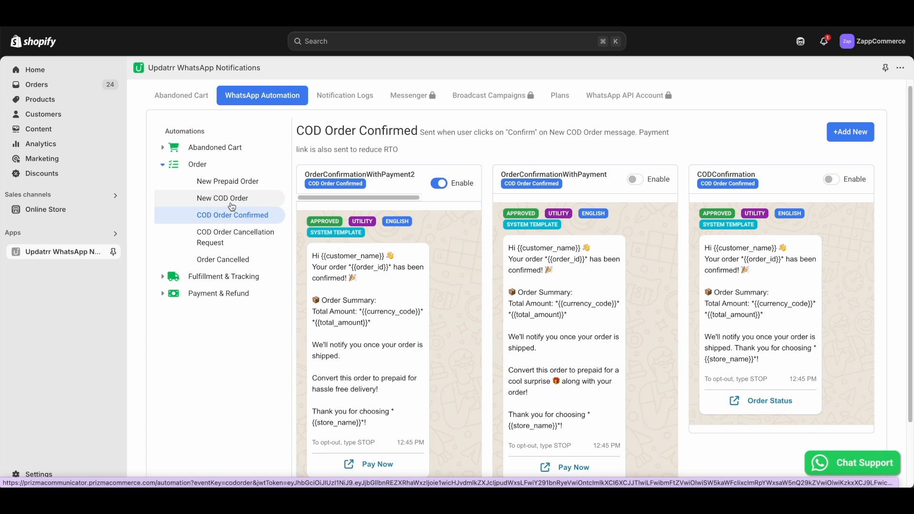
# Enable and save the CODOrderCancellationRequest template of the COD Order Cancellation Request automation
pyautogui.click(220, 239)
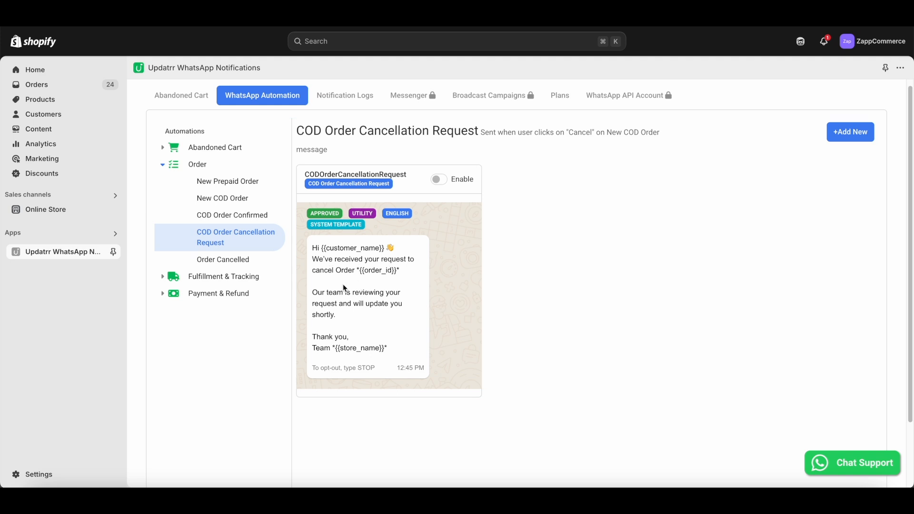
pyautogui.click(440, 183)
pyautogui.click(440, 212)
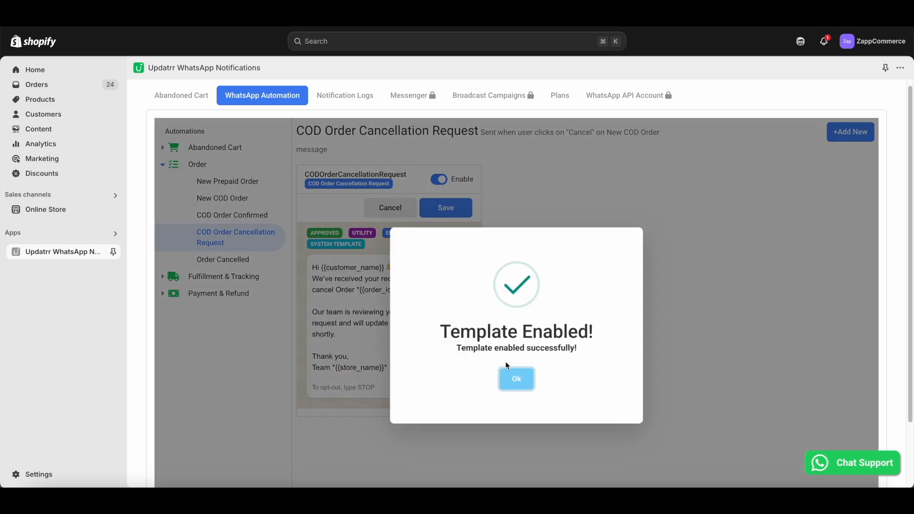
pyautogui.click(508, 380)
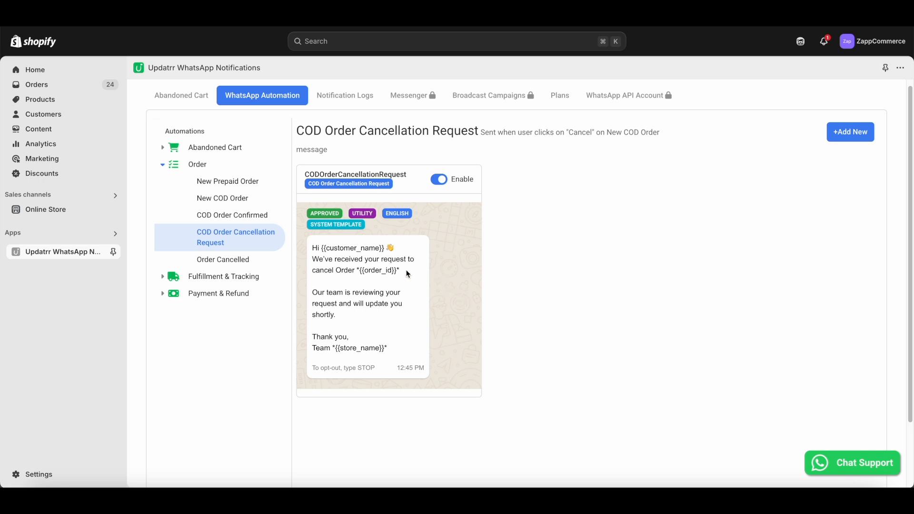
# Enable and save the OrderCancelled template of the Order Cancelled automation
pyautogui.click(236, 263)
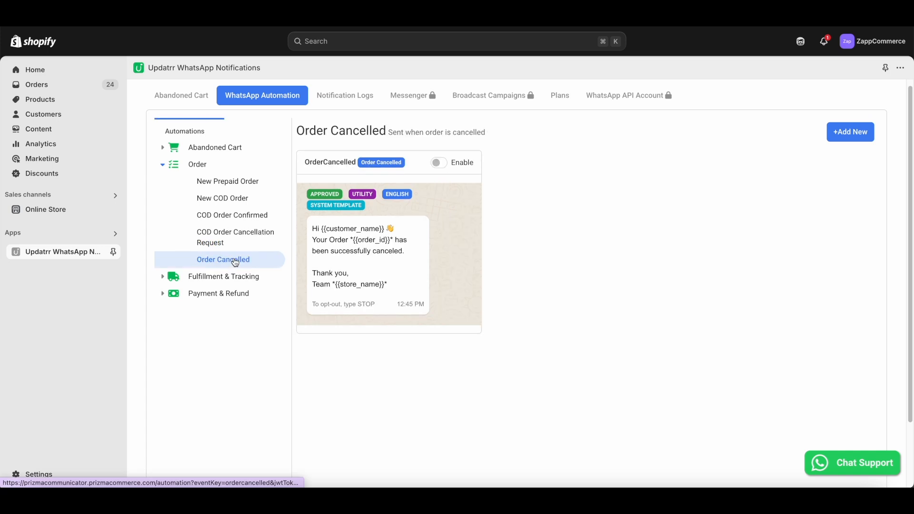
pyautogui.click(438, 163)
pyautogui.click(439, 189)
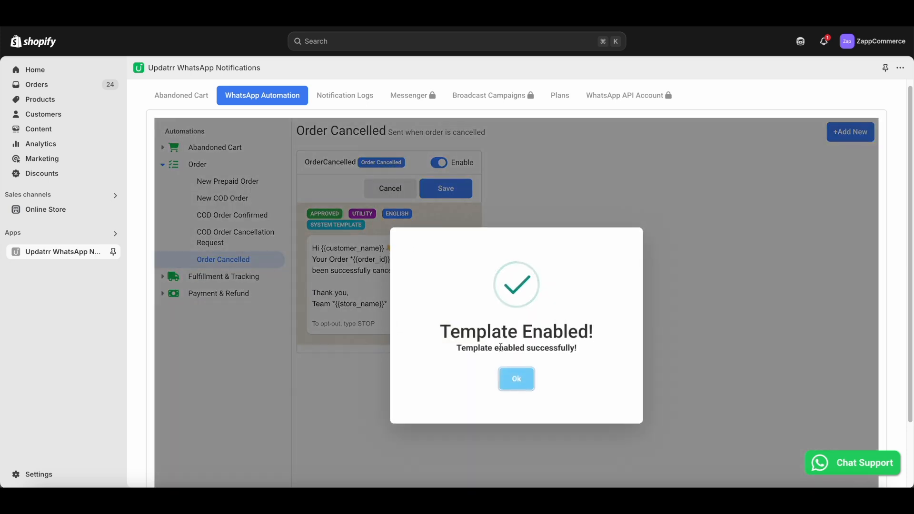
pyautogui.click(515, 379)
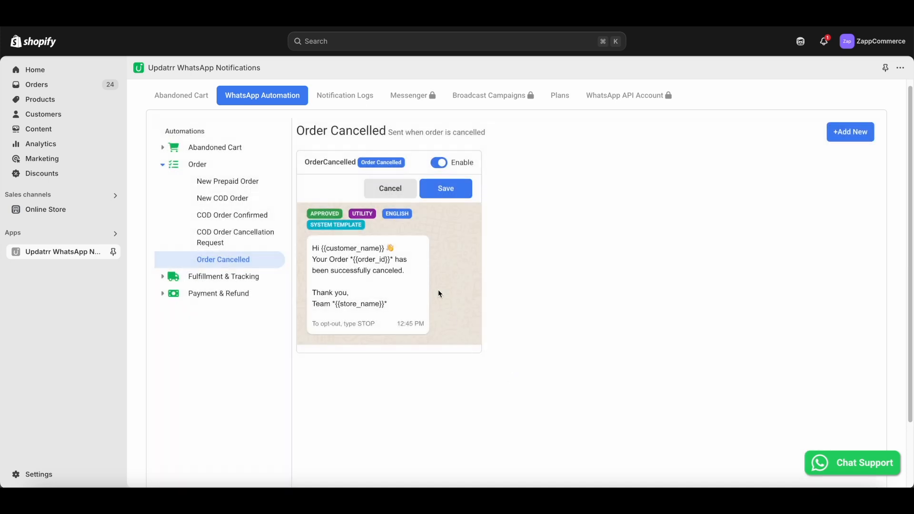
# Enable and save the OrderFulfilledWithImage template of the Order Fulfilled automation under Fulfillment & Tracking
pyautogui.click(241, 278)
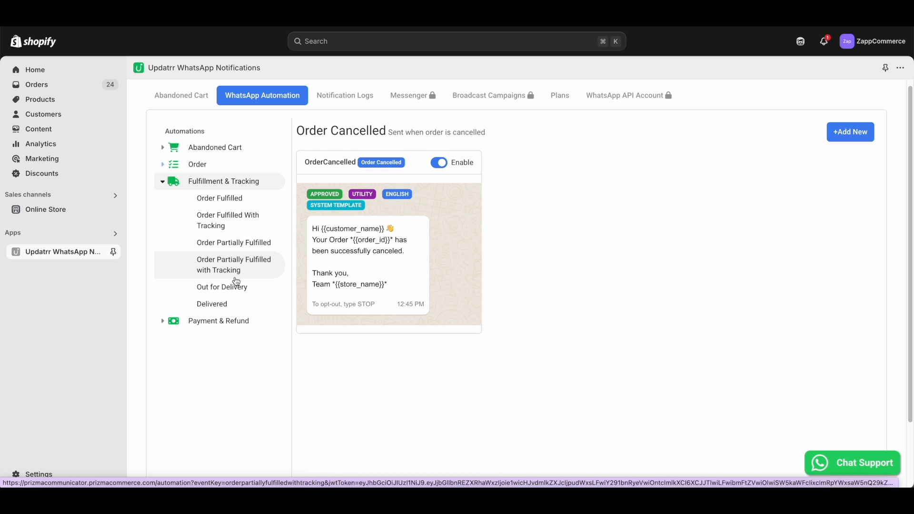
pyautogui.click(225, 202)
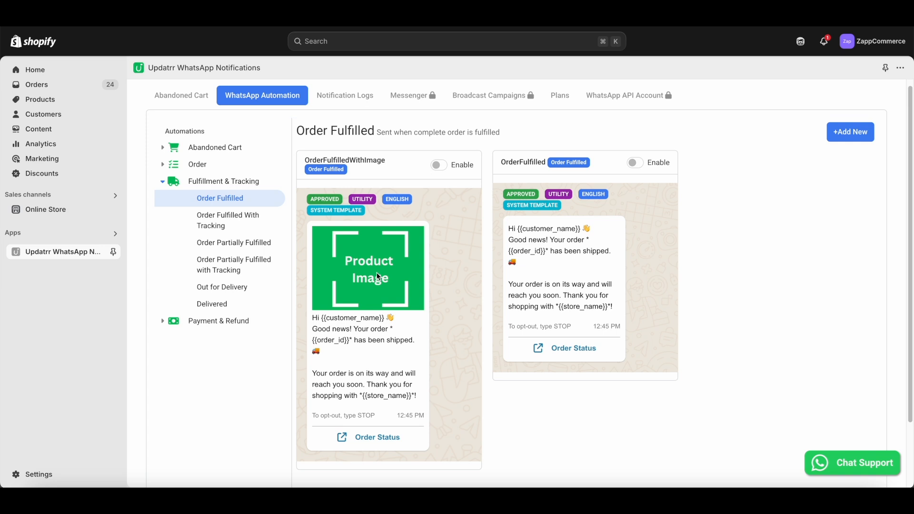
pyautogui.scroll(-1, 378, 276)
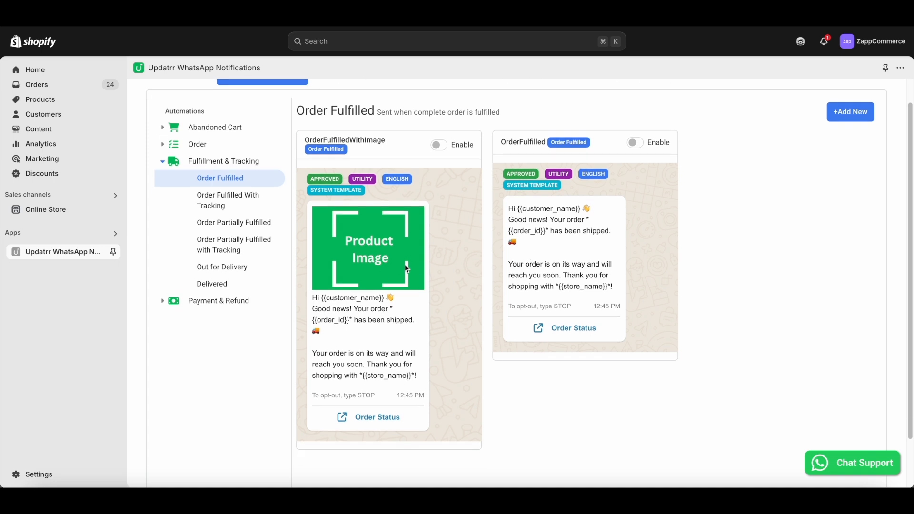
pyautogui.click(439, 148)
pyautogui.click(439, 175)
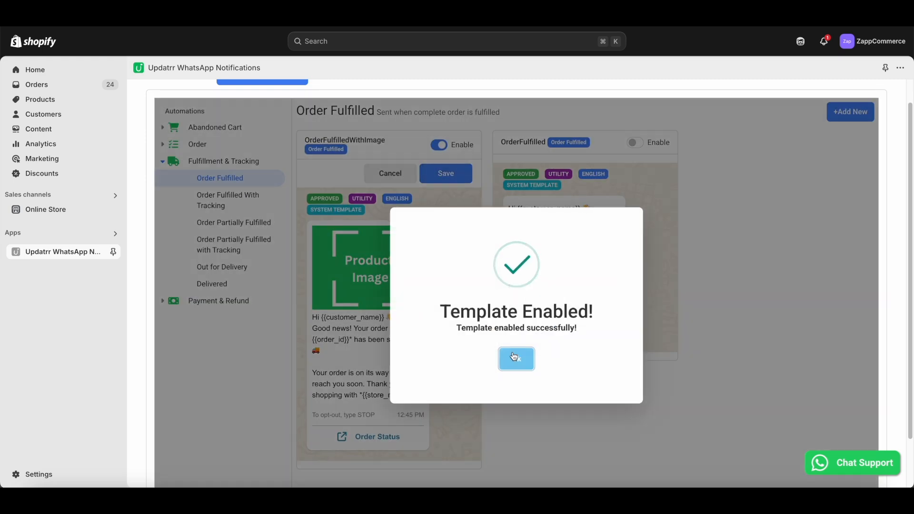
pyautogui.click(515, 357)
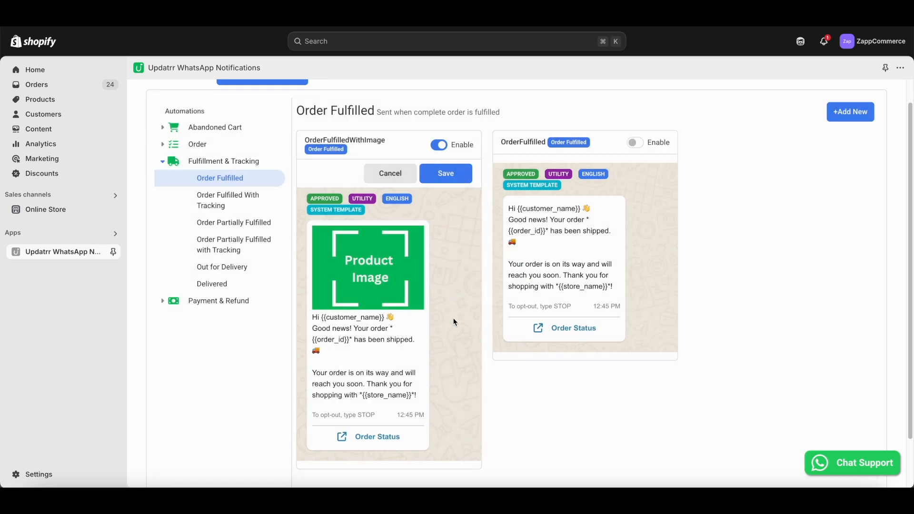
# Enable and save the OrderDispatchedWithImage template of the Order Fulfilled With Tracking automation
pyautogui.click(221, 205)
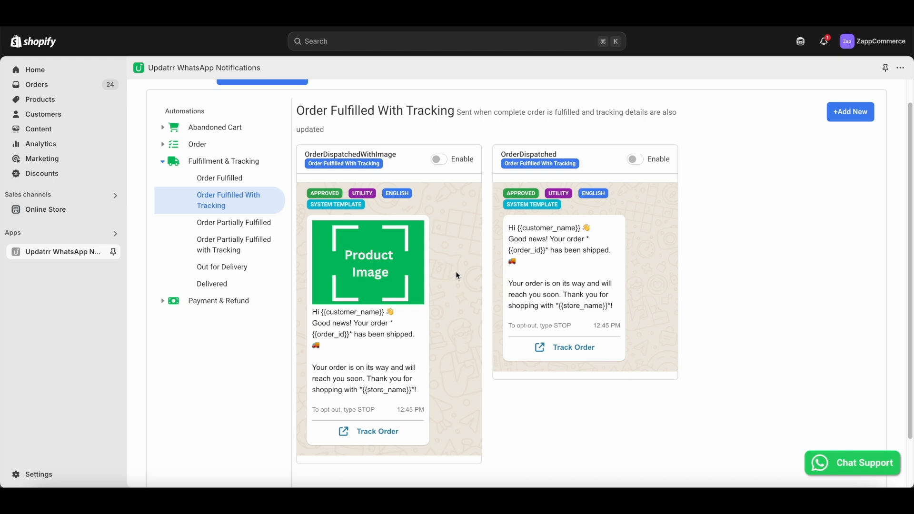
pyautogui.click(439, 160)
pyautogui.click(439, 187)
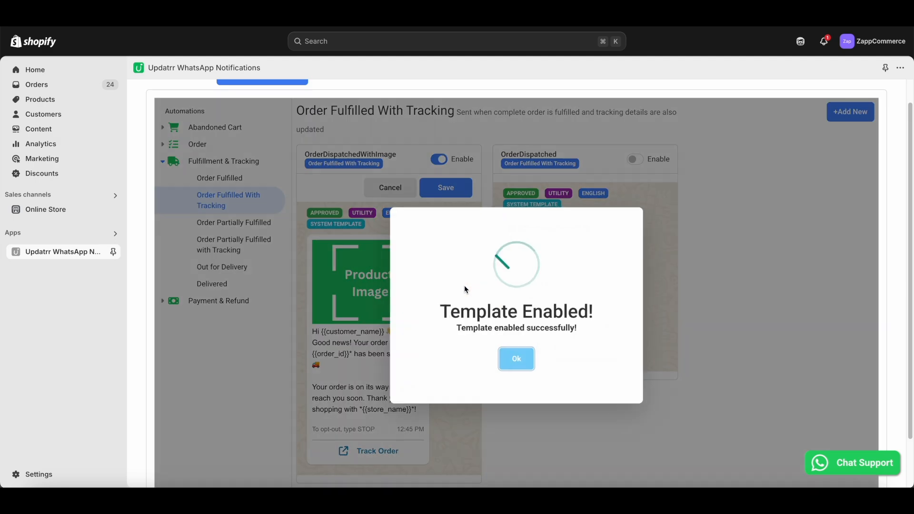
pyautogui.click(515, 361)
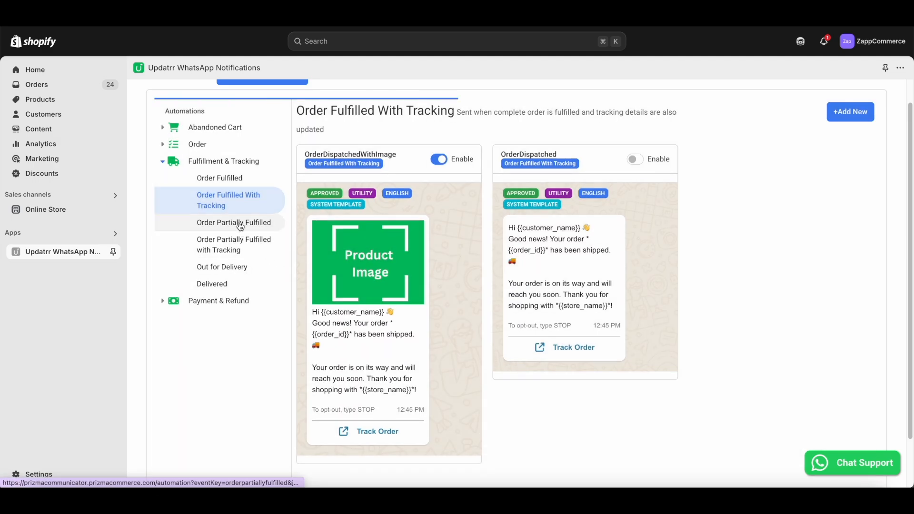
# Enable and save the PartFulfillmentWithImage template of the Order Partially Fulfilled automation
pyautogui.click(240, 226)
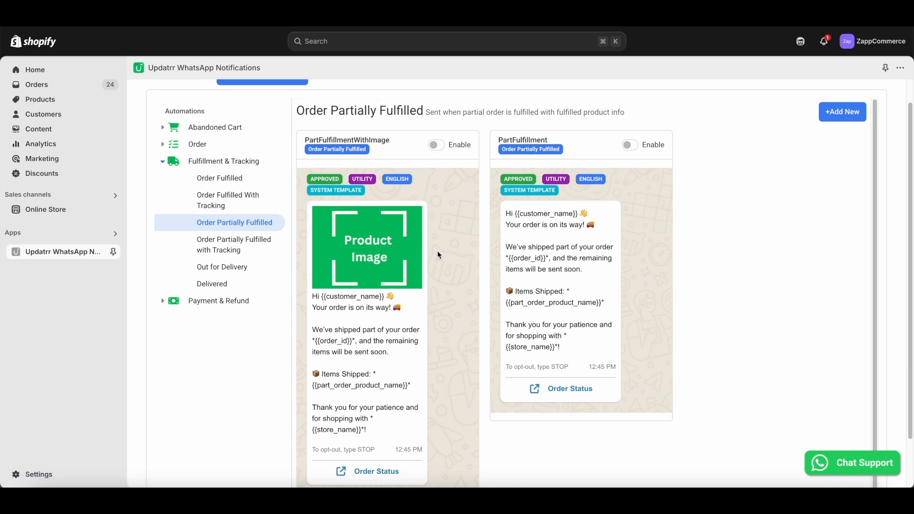
pyautogui.scroll(-1, 406, 312)
pyautogui.click(436, 137)
pyautogui.click(442, 167)
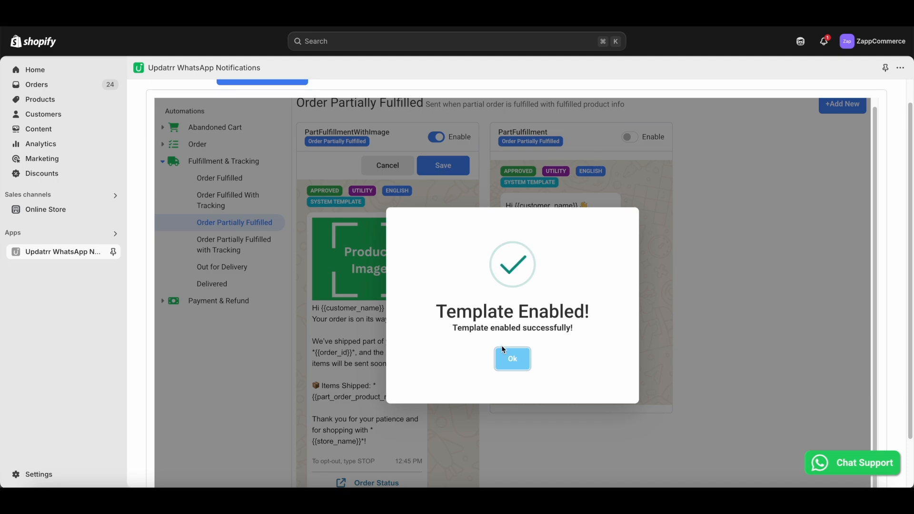
pyautogui.click(505, 356)
# Enable and save the PartFFWithTrackingAndImage template of the Order Partially Fulfilled with Tracking automation
pyautogui.click(222, 251)
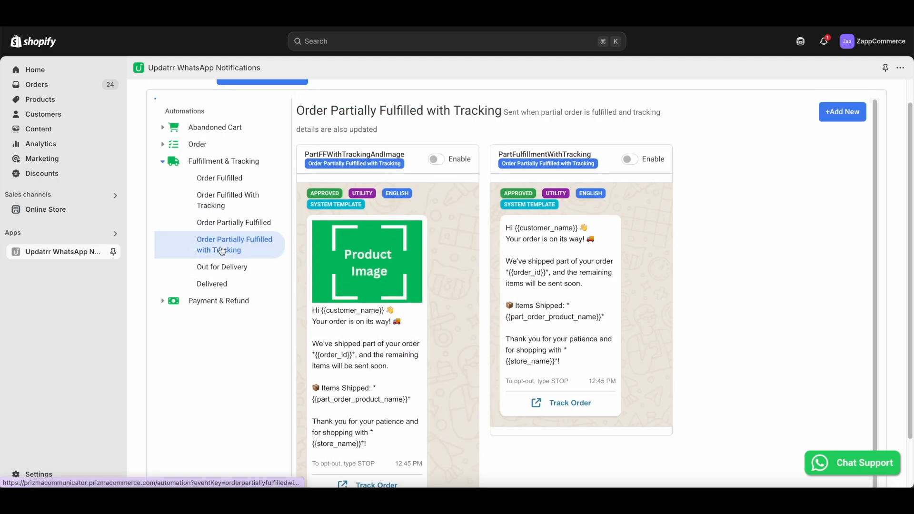
pyautogui.click(436, 160)
pyautogui.click(440, 189)
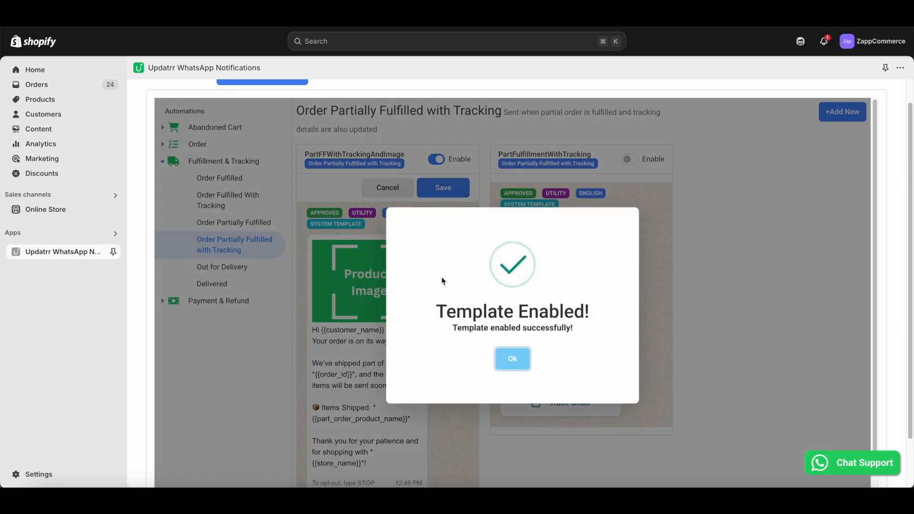
pyautogui.click(513, 357)
# Enable and save the OutForDelivery template of the Out for Delivery automation
pyautogui.click(234, 270)
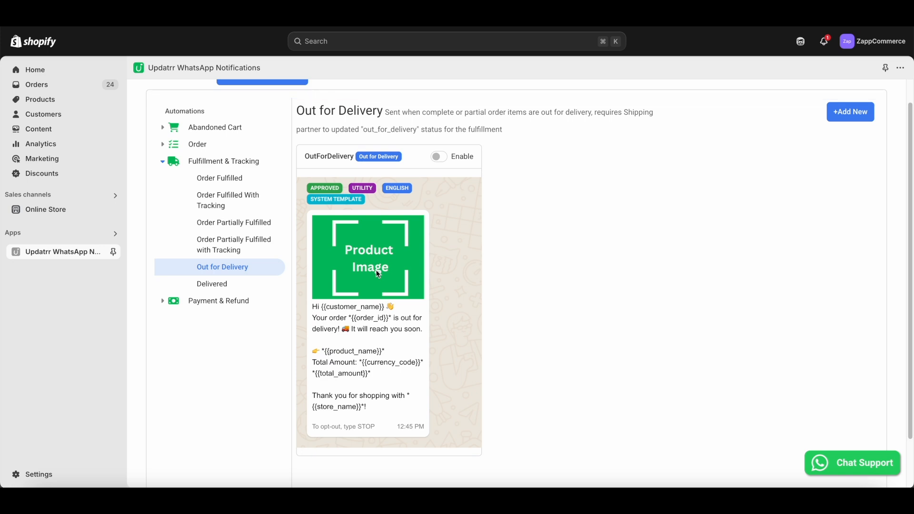
pyautogui.click(439, 157)
pyautogui.click(440, 188)
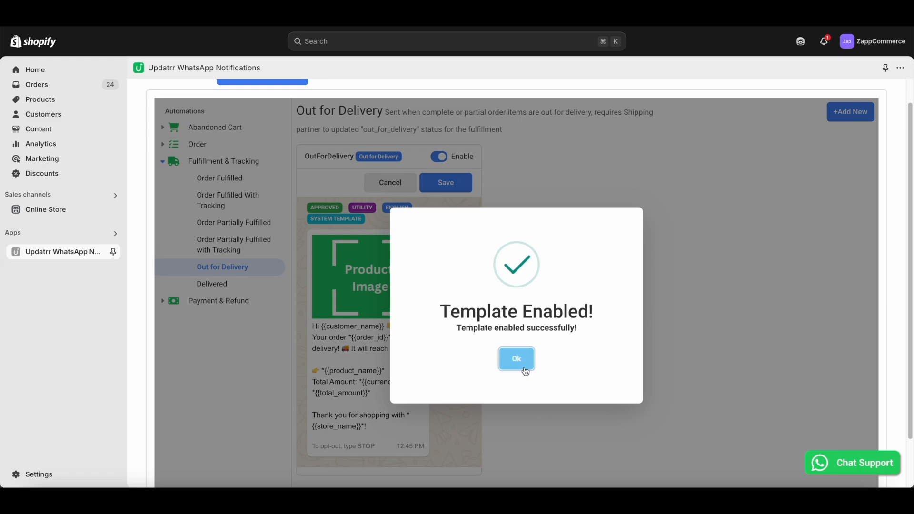
# Enable and save the Delivered template of the Delivered automation under Fulfillment & Tracking
pyautogui.click(517, 359)
pyautogui.click(221, 290)
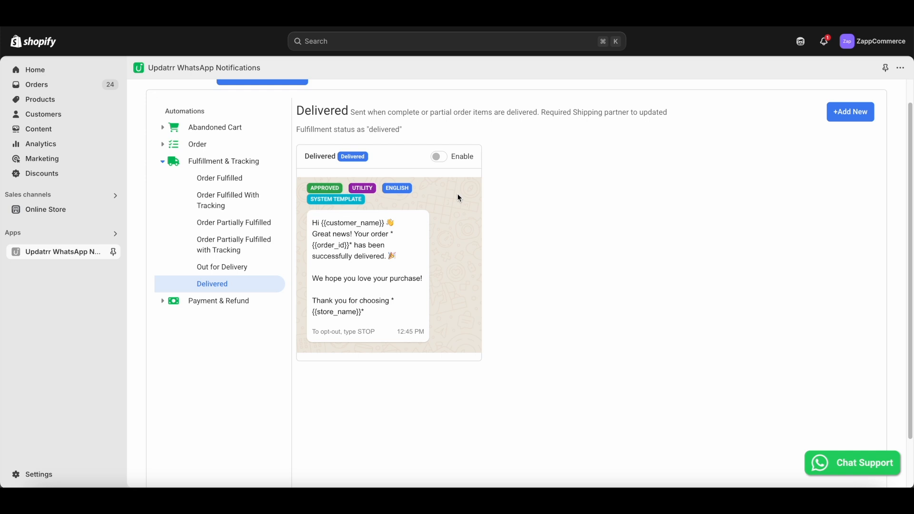
pyautogui.click(440, 157)
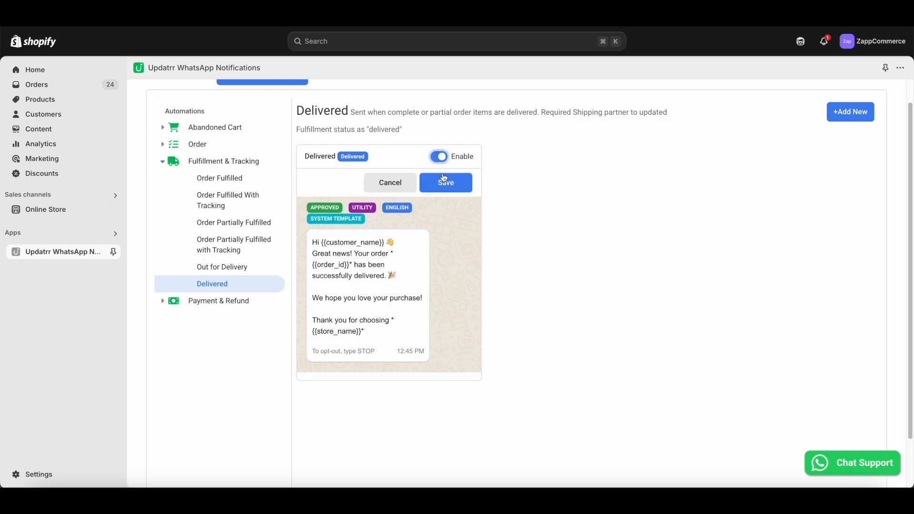
pyautogui.click(443, 183)
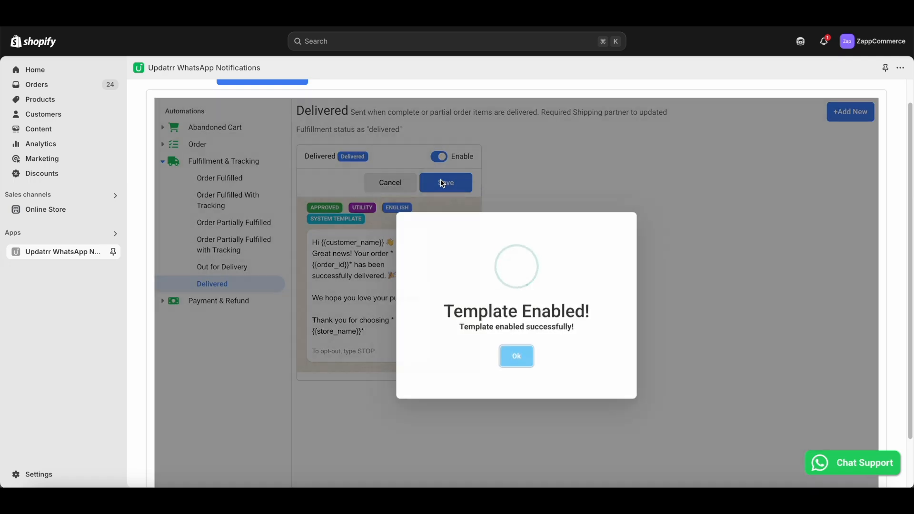
pyautogui.click(518, 359)
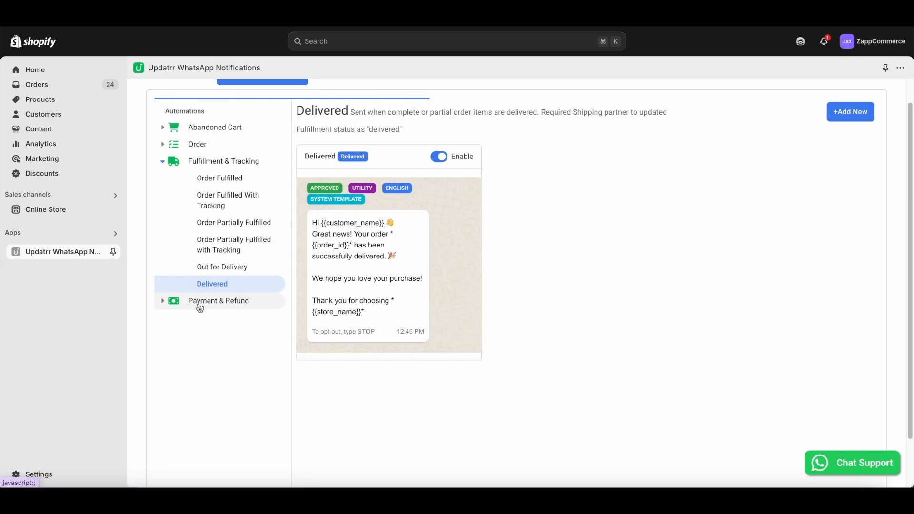
# Enable and save the PaymentConfirmation template of the Payment Confirmation automation under Payment & Refund
pyautogui.click(199, 301)
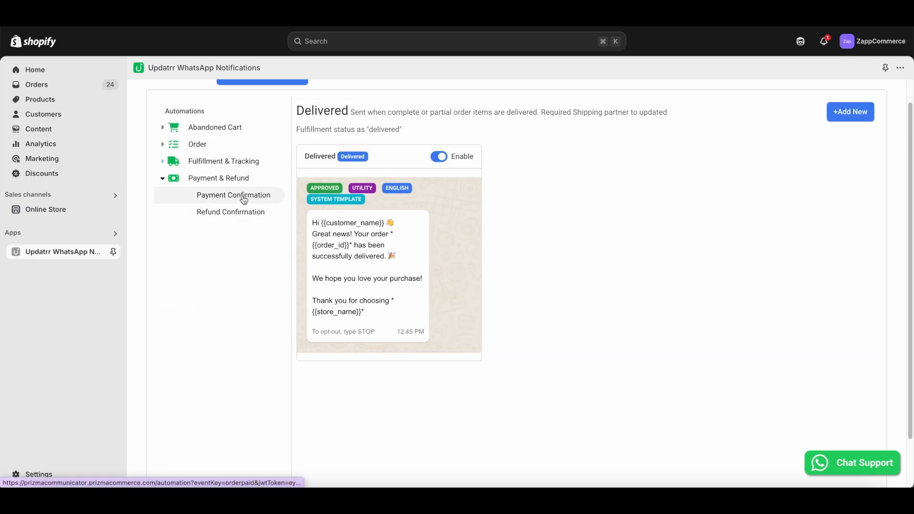
pyautogui.click(244, 200)
pyautogui.click(437, 145)
pyautogui.click(439, 175)
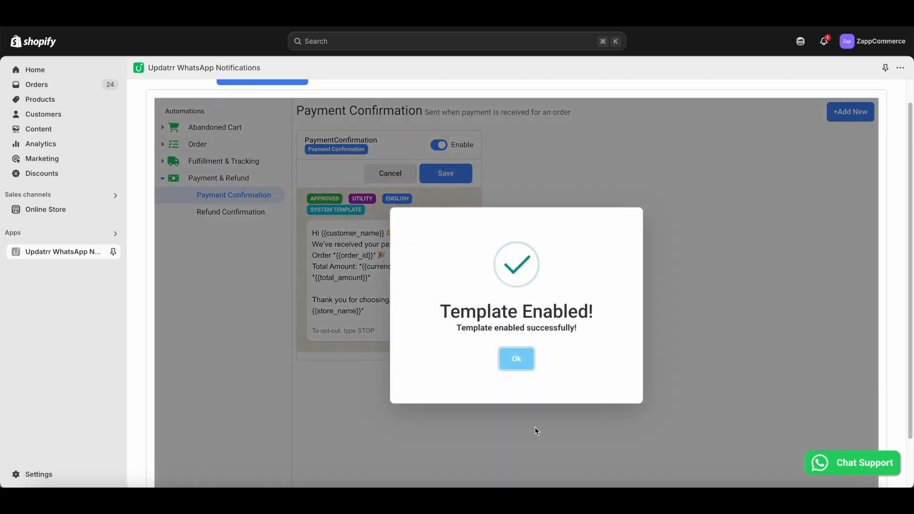
pyautogui.click(516, 365)
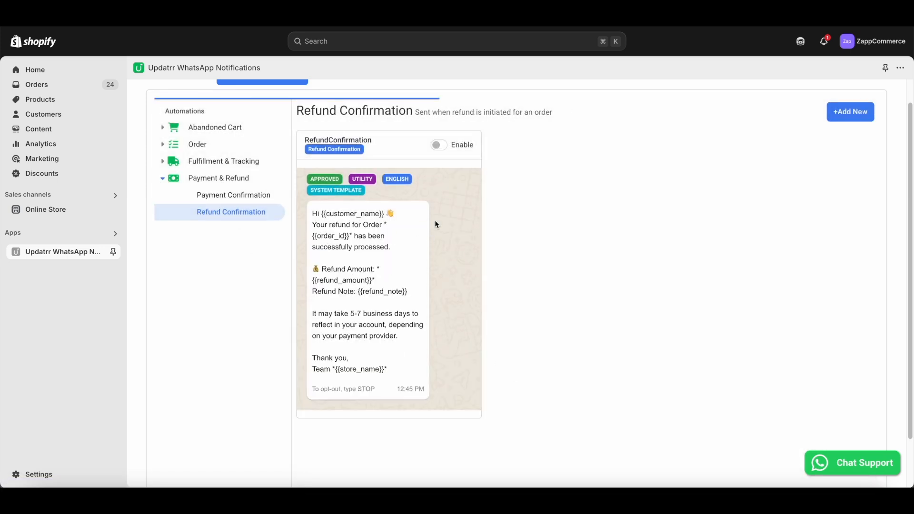
# Enable and save the RefundConfirmation template of the Refund Confirmation automation
pyautogui.click(439, 145)
pyautogui.click(443, 177)
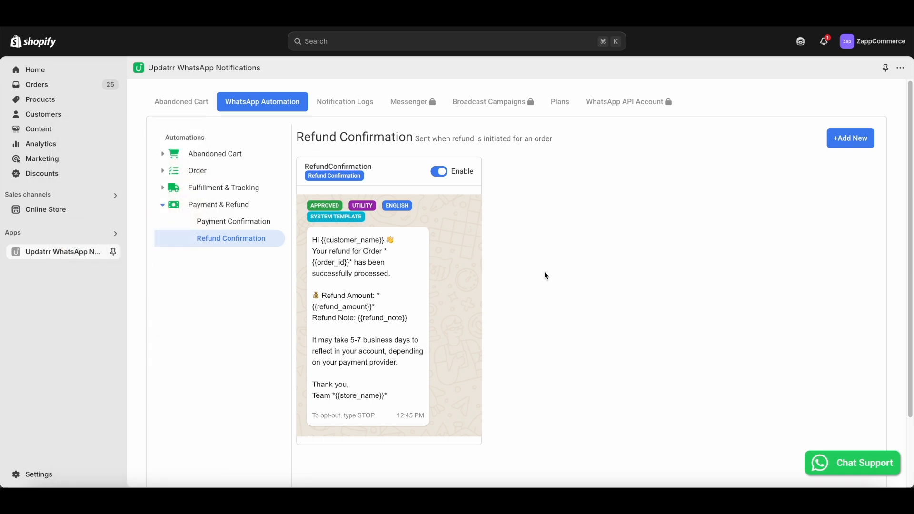
# Open the store's order list and examine the tags on the most recent order
pyautogui.click(37, 87)
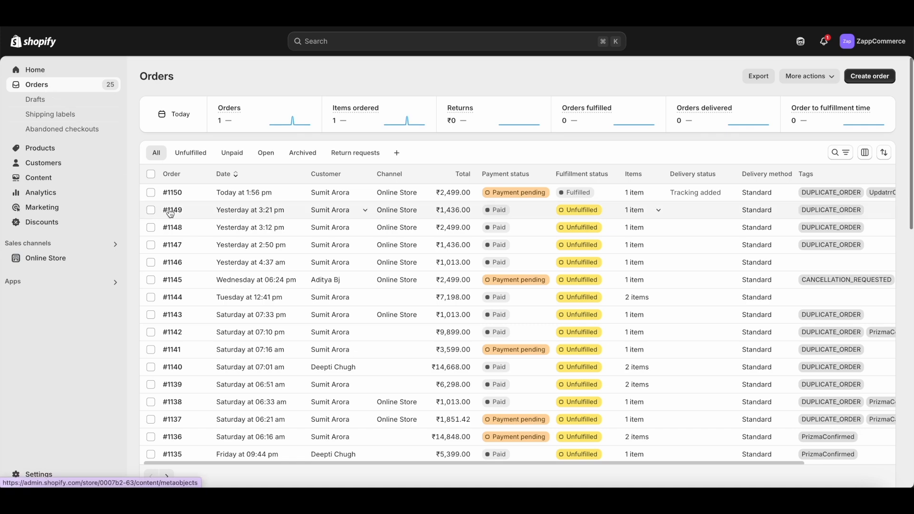
pyautogui.hscroll(2, 266, 205)
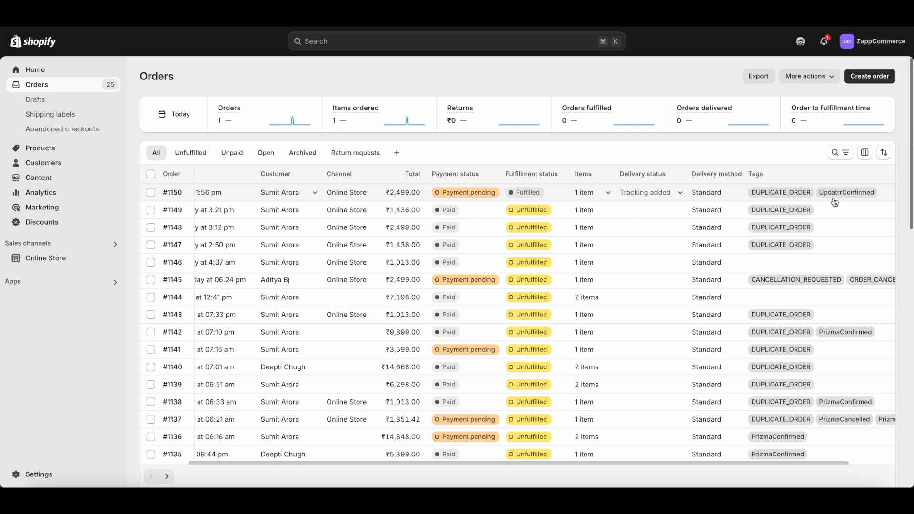